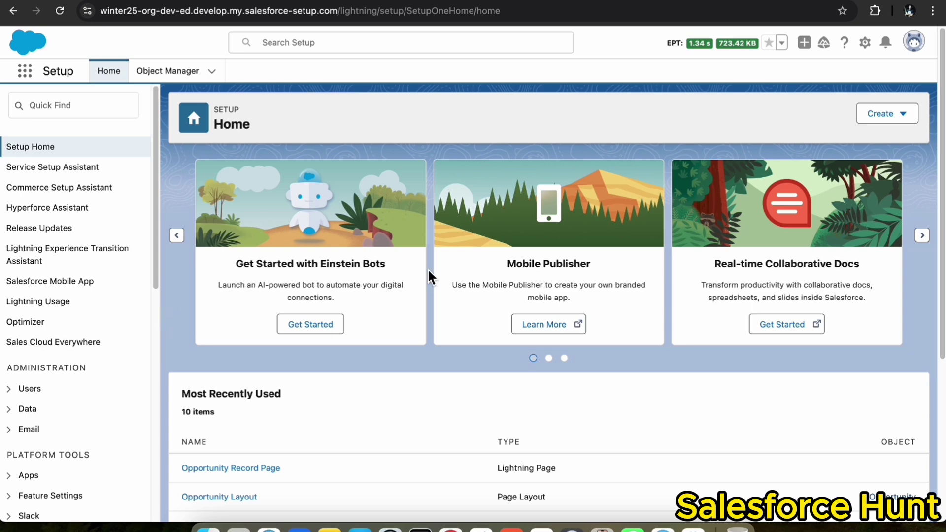
- Find the Salesforce Mobile App setup page by searching for "mobile" and review its mobile feature settings
{"action": "left_click", "coordinate": [86, 113]}
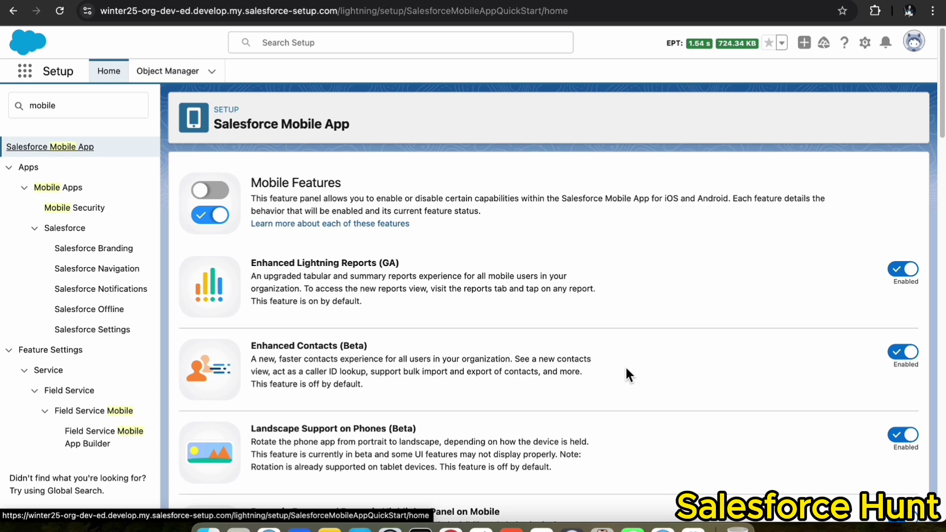
{"action": "scroll", "coordinate": [625, 366], "scroll_direction": "down", "scroll_amount": 5}
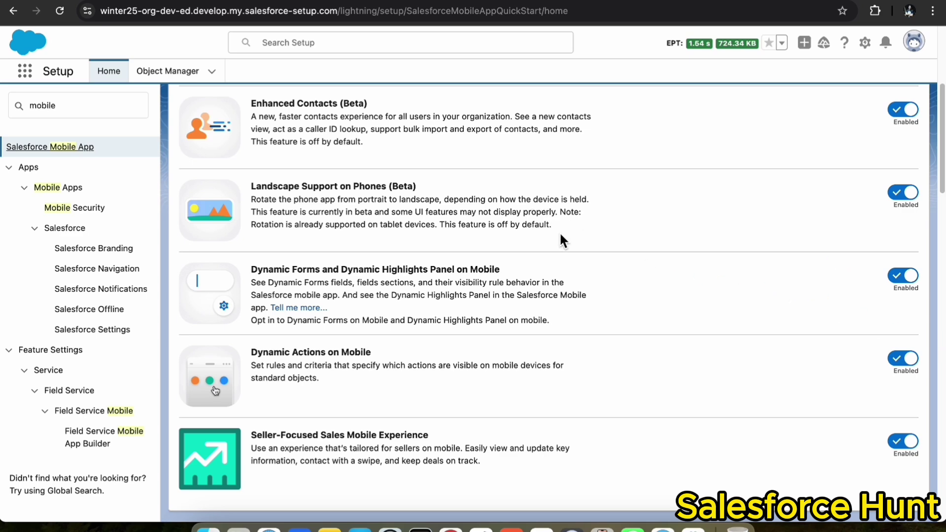
{"action": "scroll", "coordinate": [559, 232], "scroll_direction": "up", "scroll_amount": 5}
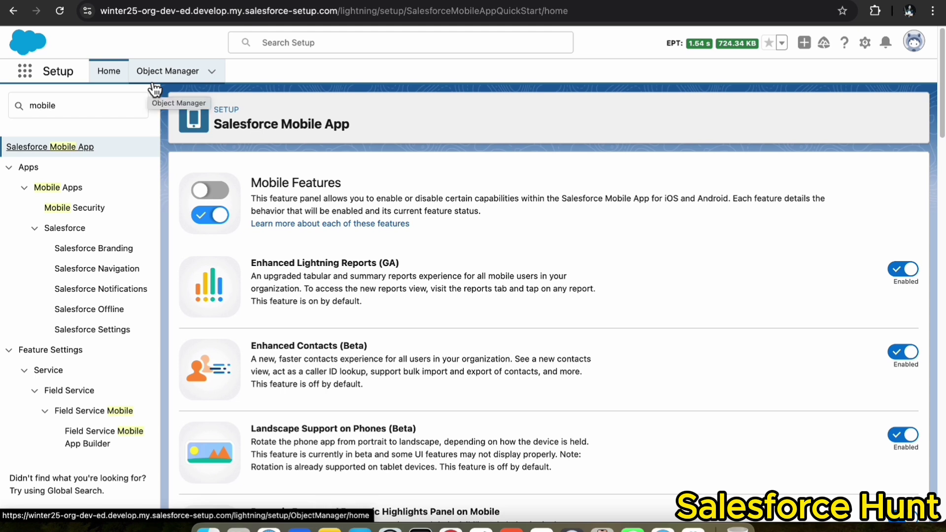
- Go to the Accounts list, block the site's notifications, and open the Burlington Textiles Corp of America account
{"action": "left_click", "coordinate": [27, 66]}
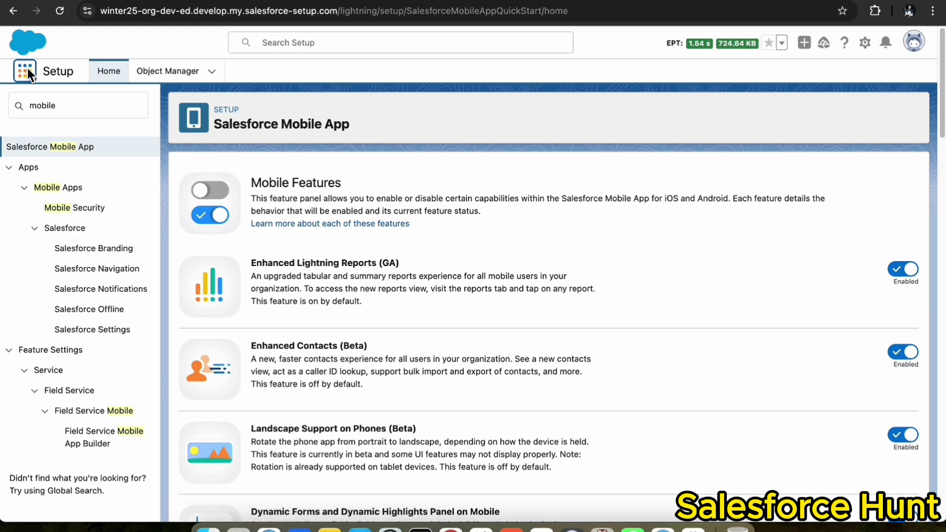
{"action": "type", "text": "acc"}
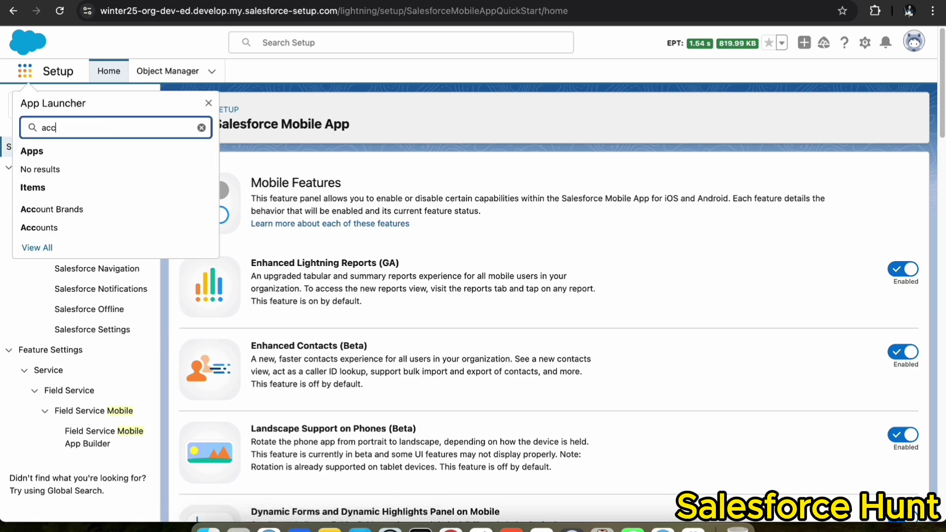
{"action": "left_click", "coordinate": [72, 227]}
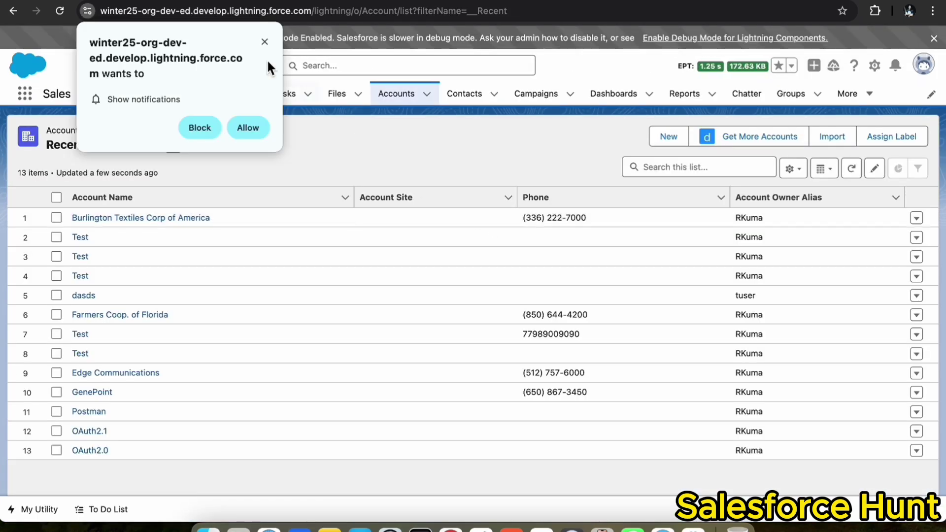
{"action": "left_click", "coordinate": [192, 128]}
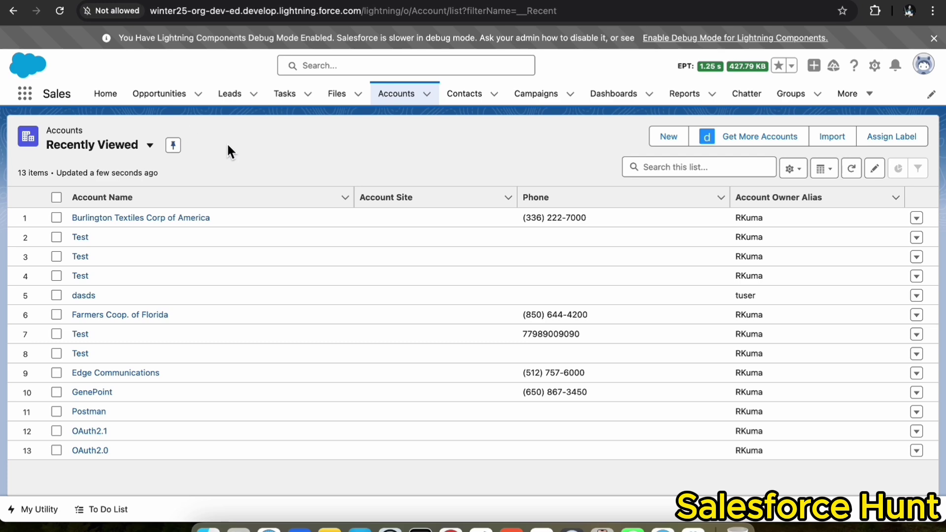
{"action": "left_click", "coordinate": [117, 219]}
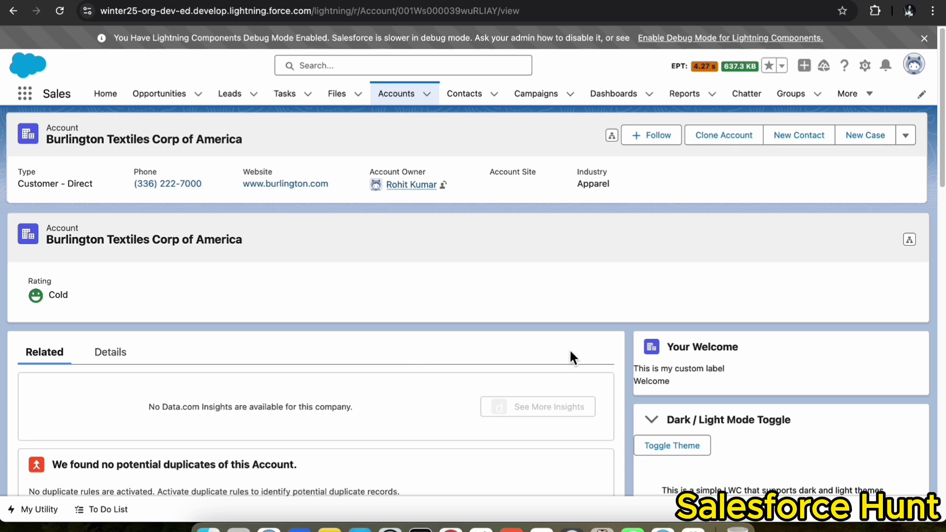
- Review the Rating field in the account's details, and reload the record page
{"action": "scroll", "coordinate": [579, 357], "scroll_direction": "down", "scroll_amount": 3}
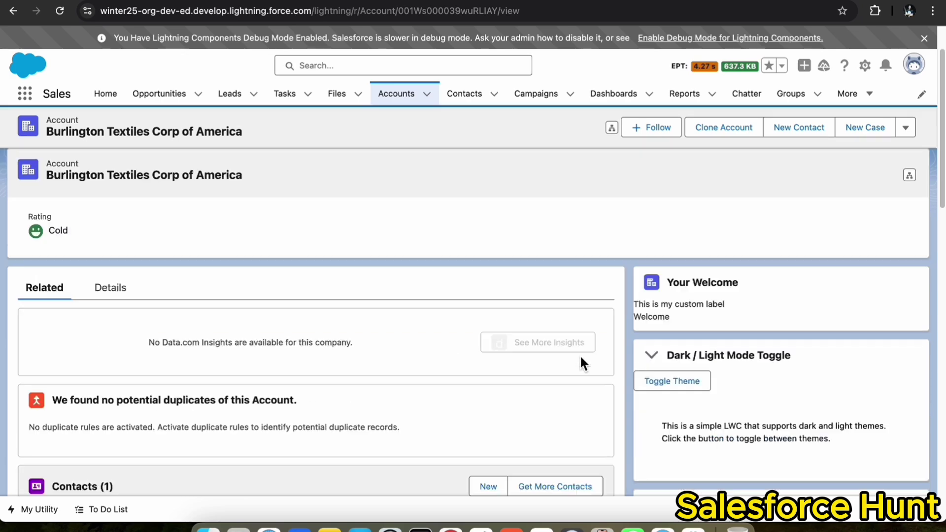
{"action": "left_click", "coordinate": [113, 219]}
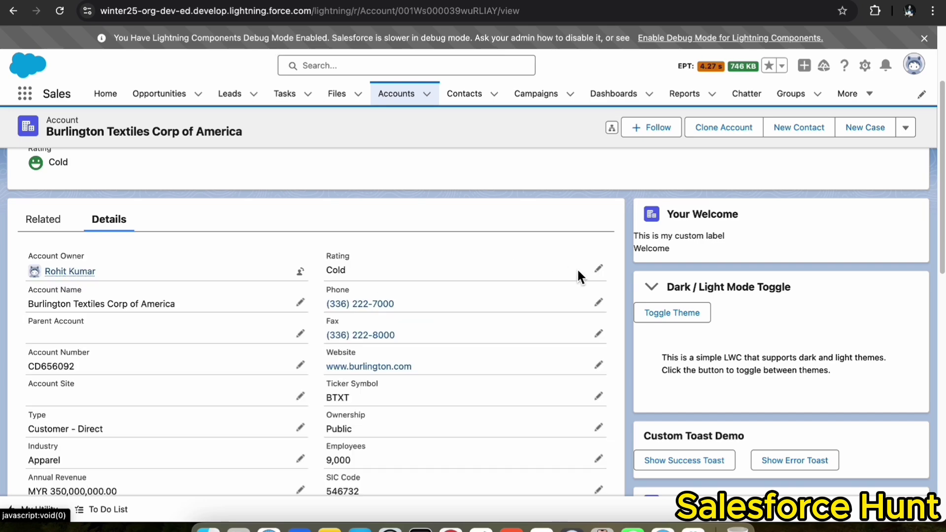
{"action": "key", "text": "super+r"}
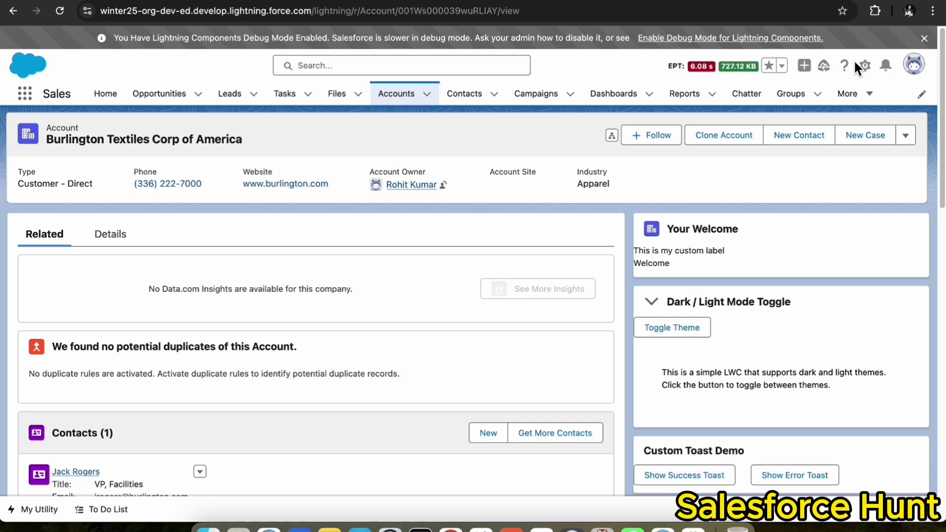
- Open the account record page for editing and add a Dynamic Highlights Panel below the existing highlights panel
{"action": "left_click", "coordinate": [864, 64]}
{"action": "left_click", "coordinate": [822, 230]}
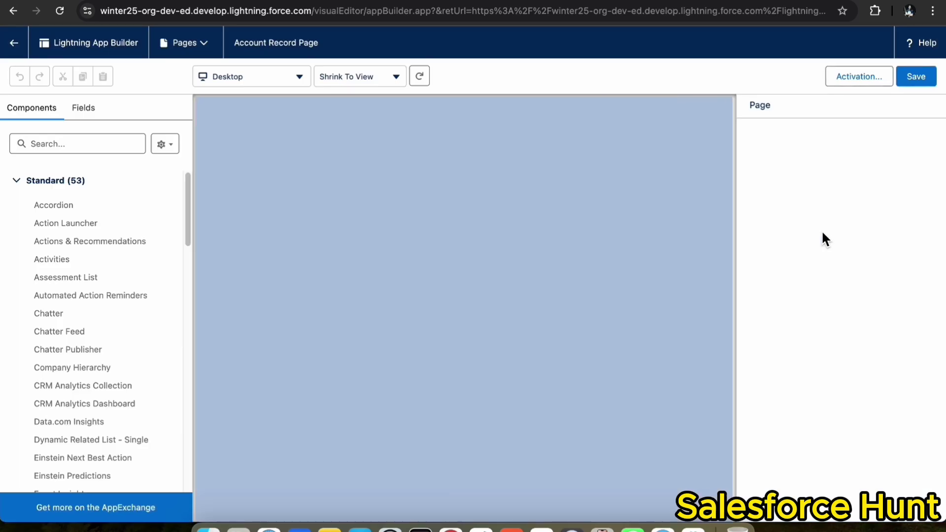
{"action": "left_click", "coordinate": [85, 106]}
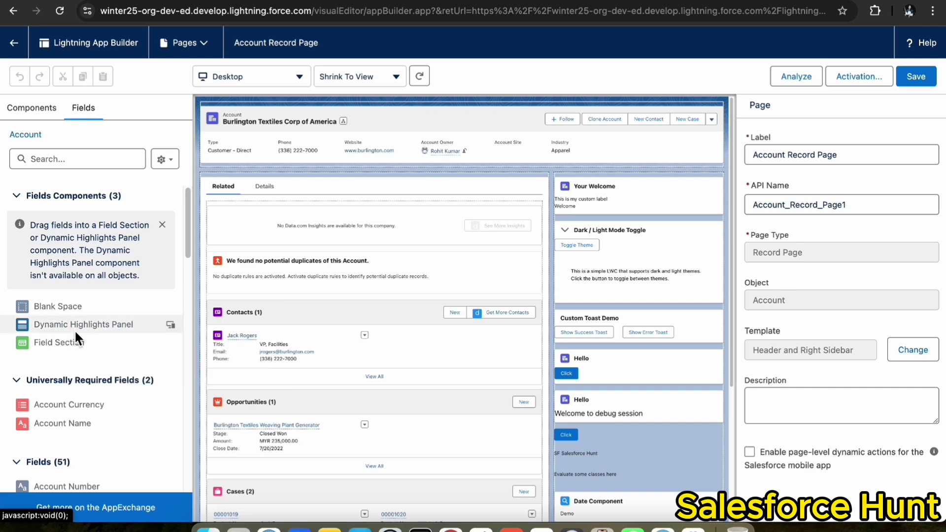
{"action": "left_click_drag", "start_coordinate": [73, 326], "coordinate": [308, 158]}
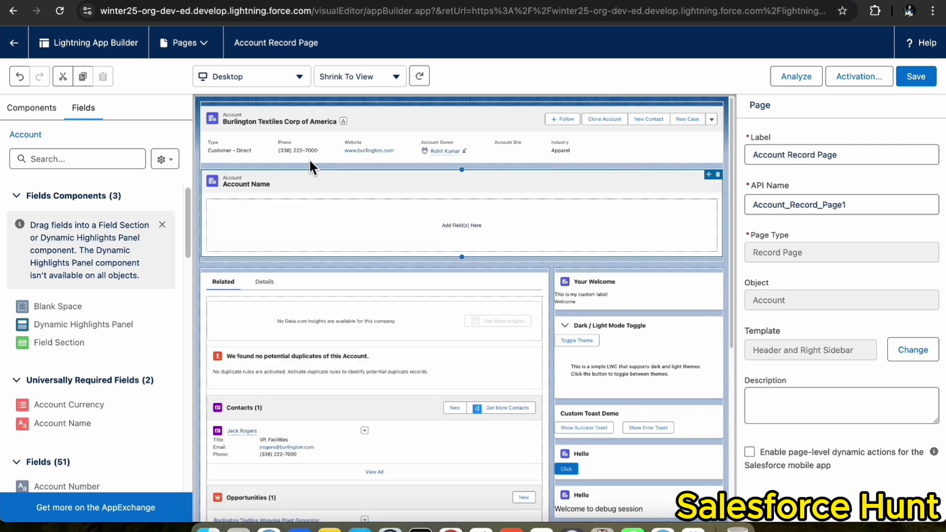
- Find the Rating field by searching for "rati" and place it in the new Dynamic Highlights Panel
{"action": "left_click", "coordinate": [86, 161]}
{"action": "type", "text": "rat"}
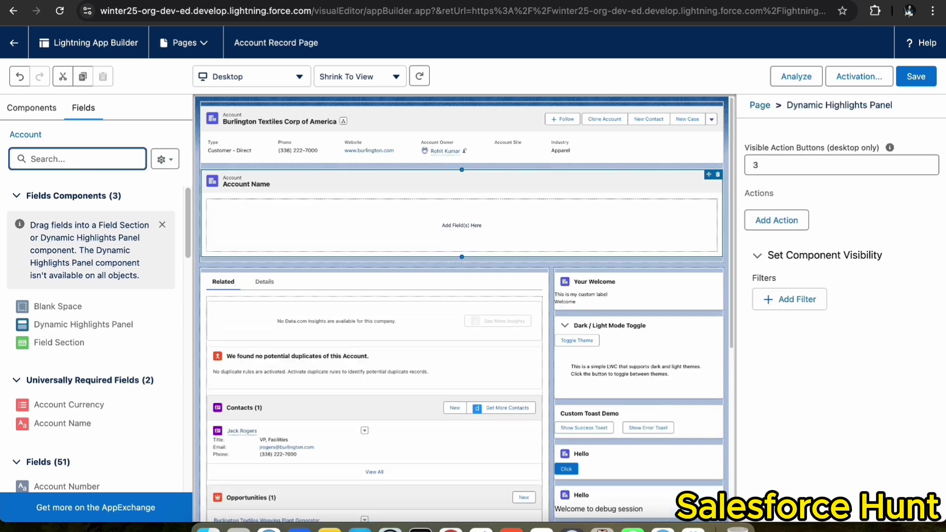
{"action": "type", "text": "i"}
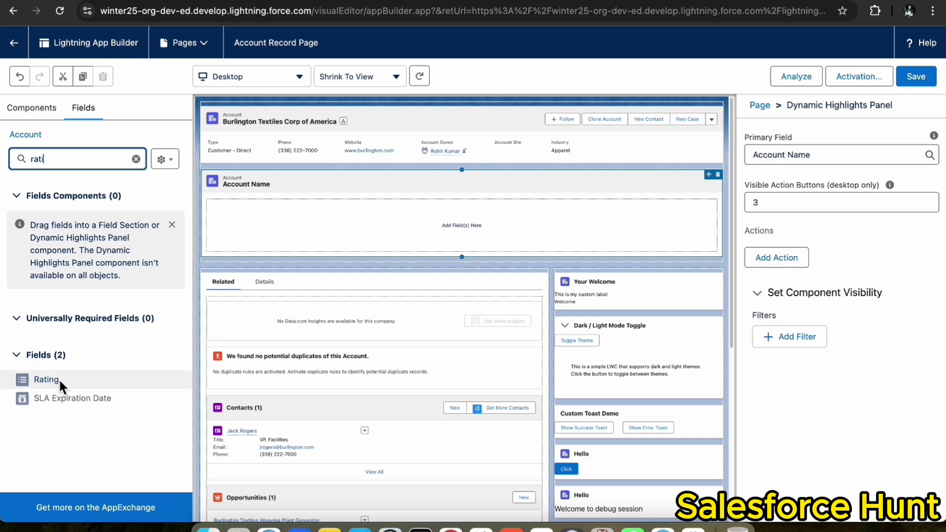
{"action": "left_click_drag", "start_coordinate": [58, 378], "coordinate": [279, 220]}
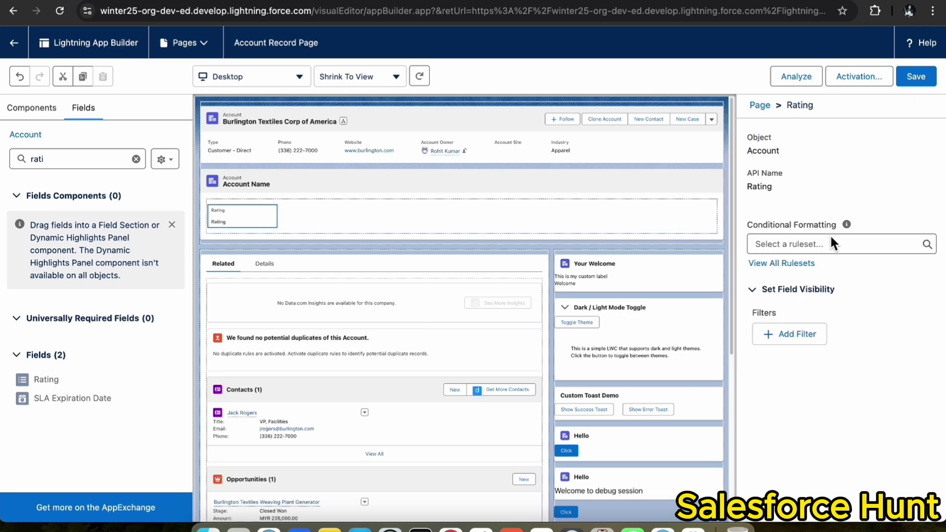
{"action": "mouse_move", "coordinate": [262, 227]}
{"action": "left_click_drag", "start_coordinate": [839, 184], "coordinate": [812, 224]}
{"action": "key", "text": "Escape"}
- Create a conditional formatting ruleset named "Account Rating" for the Rating field and continue to its first rule
{"action": "left_click", "coordinate": [821, 246]}
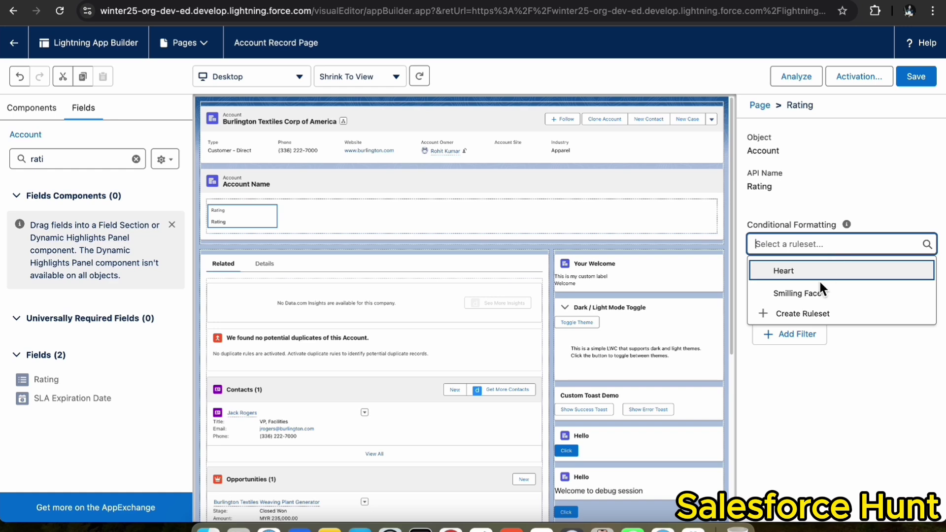
{"action": "left_click", "coordinate": [811, 313]}
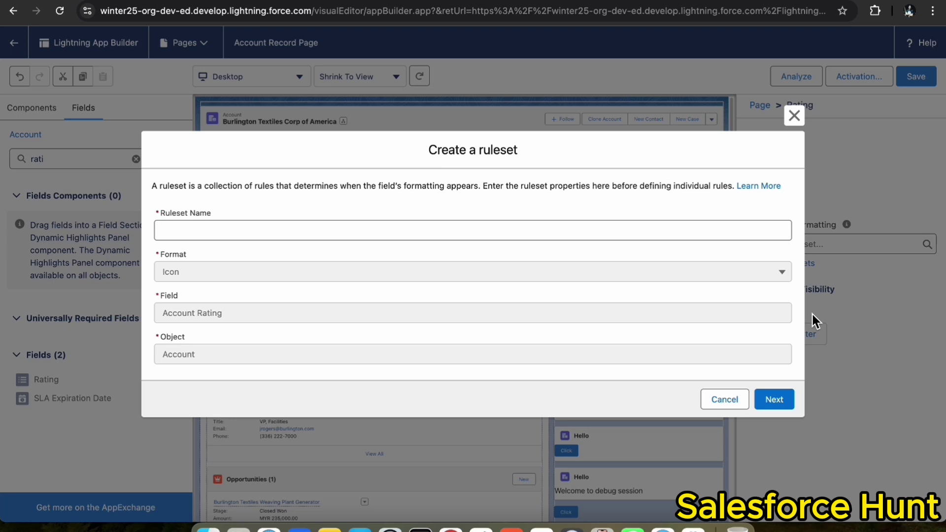
{"action": "left_click", "coordinate": [400, 227]}
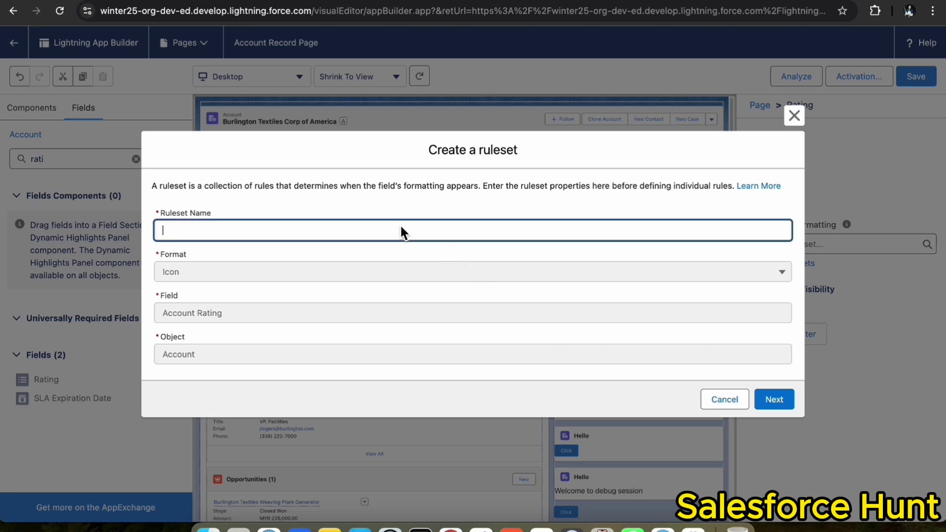
{"action": "type", "text": "Account Rating"}
{"action": "left_click", "coordinate": [775, 399]}
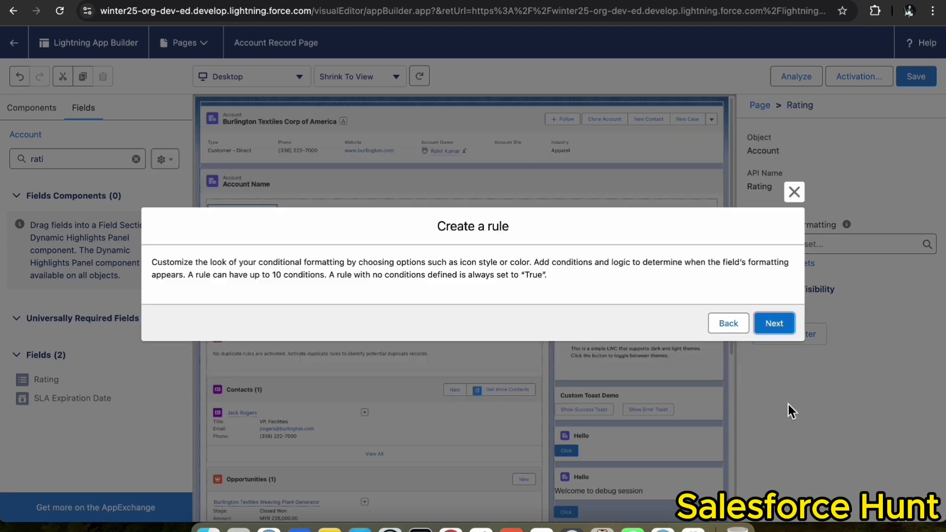
- Browse the available icons for the rule and choose the Heart icon
{"action": "left_click", "coordinate": [216, 231]}
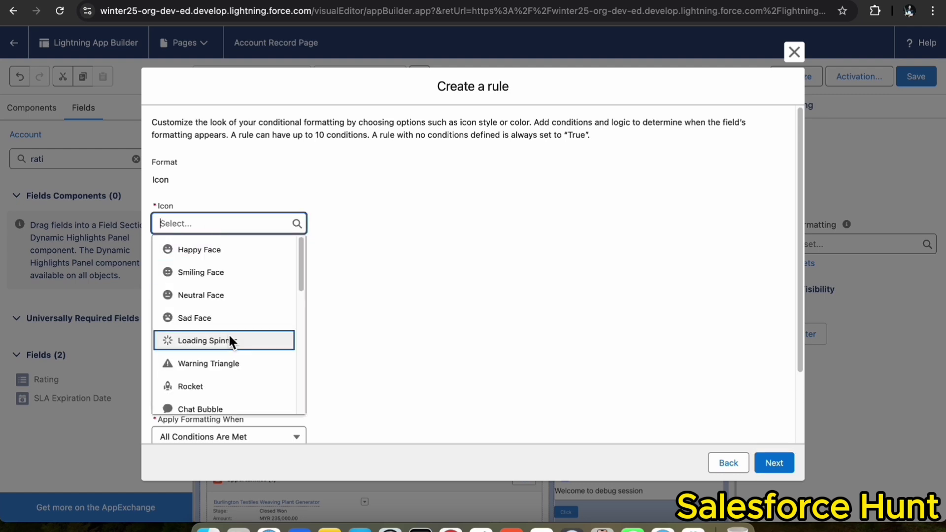
{"action": "scroll", "coordinate": [228, 333], "scroll_direction": "down", "scroll_amount": 5}
{"action": "scroll", "coordinate": [228, 342], "scroll_direction": "down", "scroll_amount": 4}
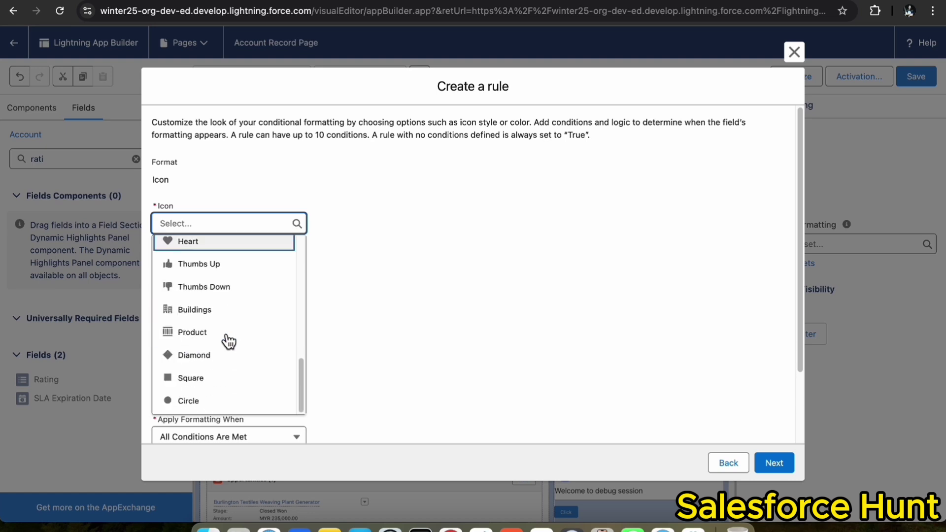
{"action": "scroll", "coordinate": [229, 342], "scroll_direction": "up", "scroll_amount": 10}
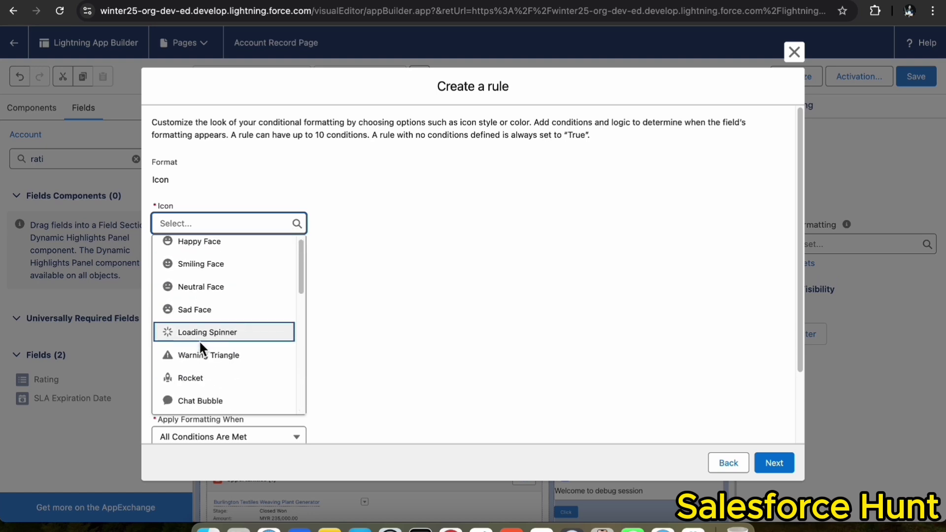
{"action": "scroll", "coordinate": [268, 274], "scroll_direction": "down", "scroll_amount": 3}
{"action": "scroll", "coordinate": [266, 273], "scroll_direction": "up", "scroll_amount": 3}
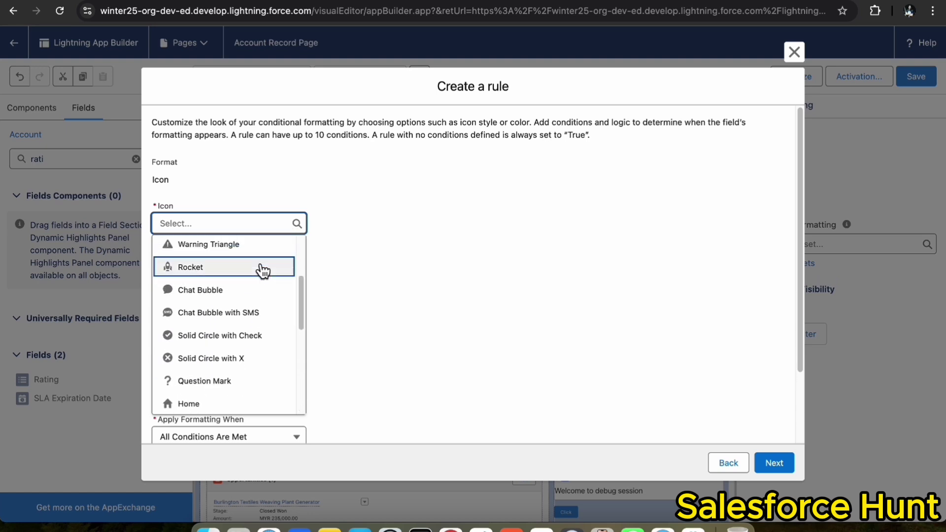
{"action": "scroll", "coordinate": [261, 270], "scroll_direction": "down", "scroll_amount": 3}
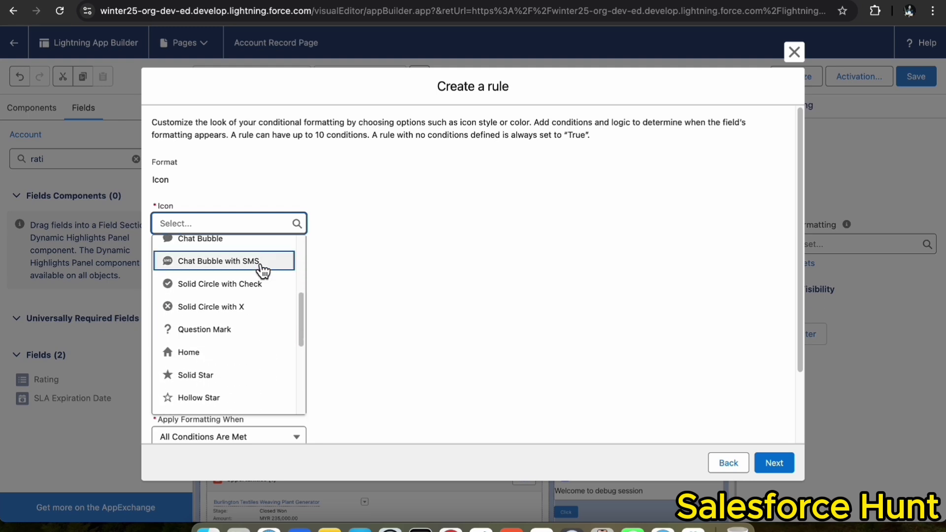
{"action": "scroll", "coordinate": [258, 291], "scroll_direction": "up", "scroll_amount": 1}
{"action": "scroll", "coordinate": [250, 306], "scroll_direction": "up", "scroll_amount": 2}
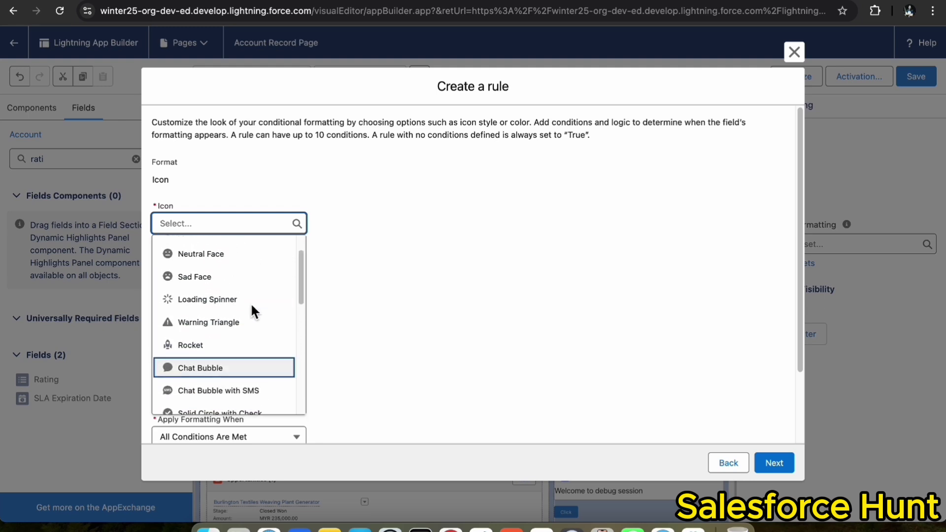
{"action": "scroll", "coordinate": [250, 309], "scroll_direction": "down", "scroll_amount": 3}
{"action": "scroll", "coordinate": [252, 310], "scroll_direction": "down", "scroll_amount": 5}
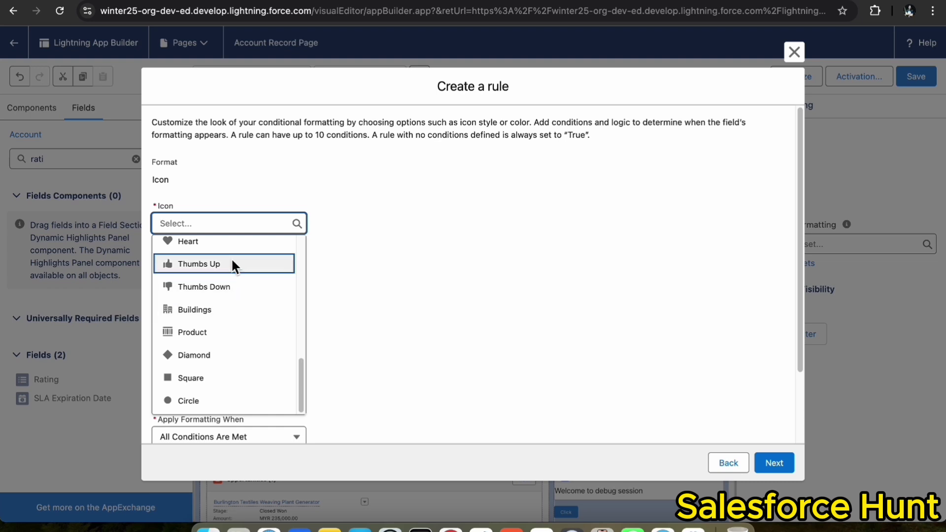
{"action": "left_click", "coordinate": [225, 243]}
- Set the heart icon's color to dark red, #BA0517
{"action": "left_click", "coordinate": [172, 274]}
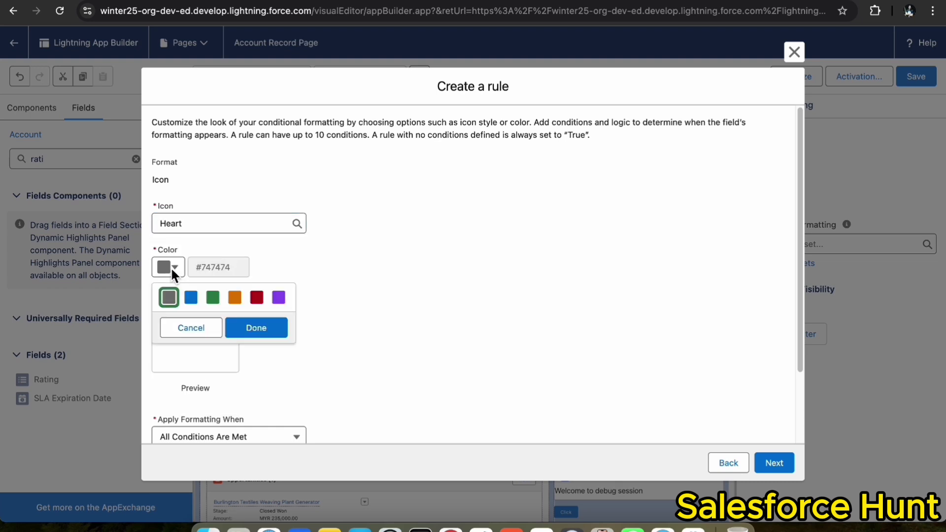
{"action": "left_click", "coordinate": [257, 298]}
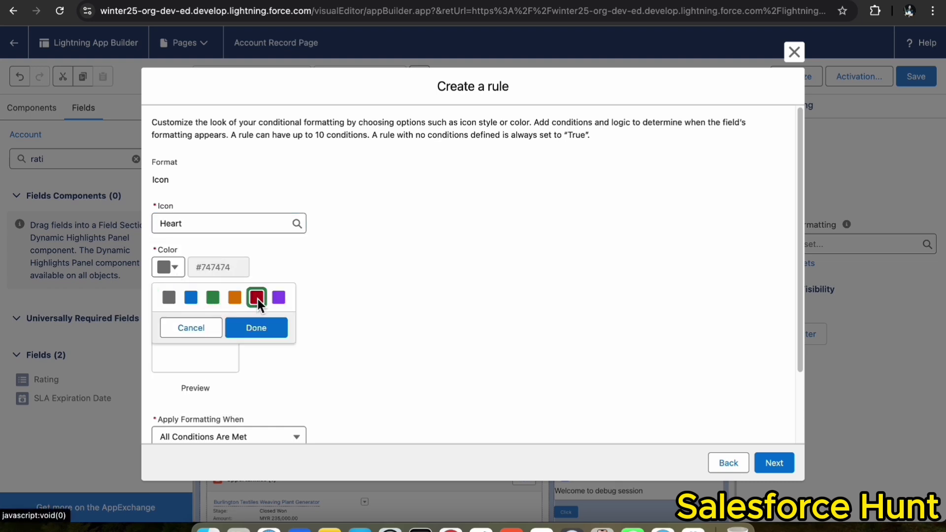
{"action": "left_click", "coordinate": [264, 333]}
- Make the red heart rule apply when Rating equals Hot, and finish the first rule
{"action": "scroll", "coordinate": [436, 326], "scroll_direction": "down", "scroll_amount": 3}
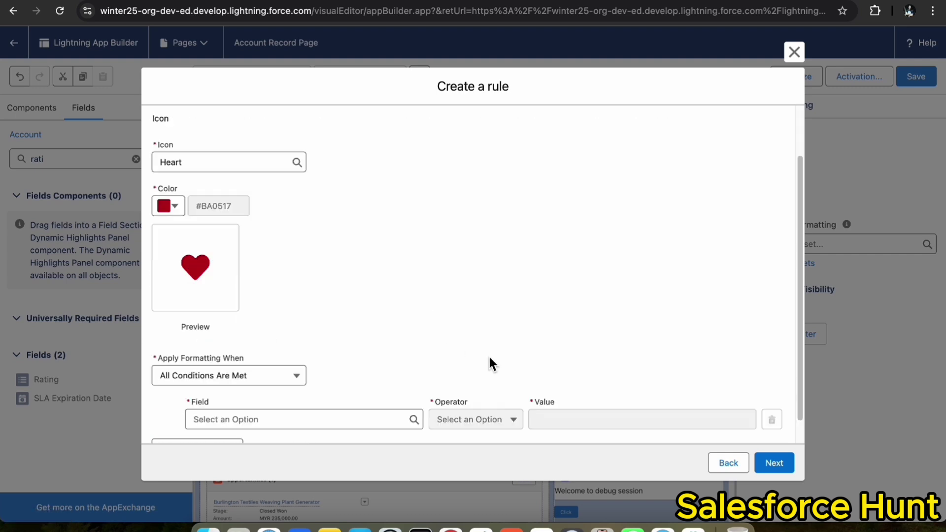
{"action": "left_click", "coordinate": [369, 386]}
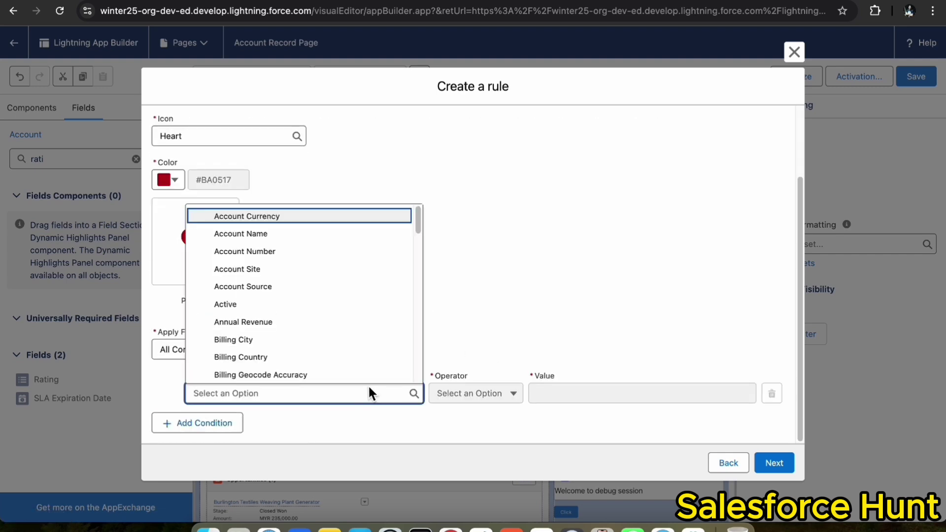
{"action": "type", "text": "rating"}
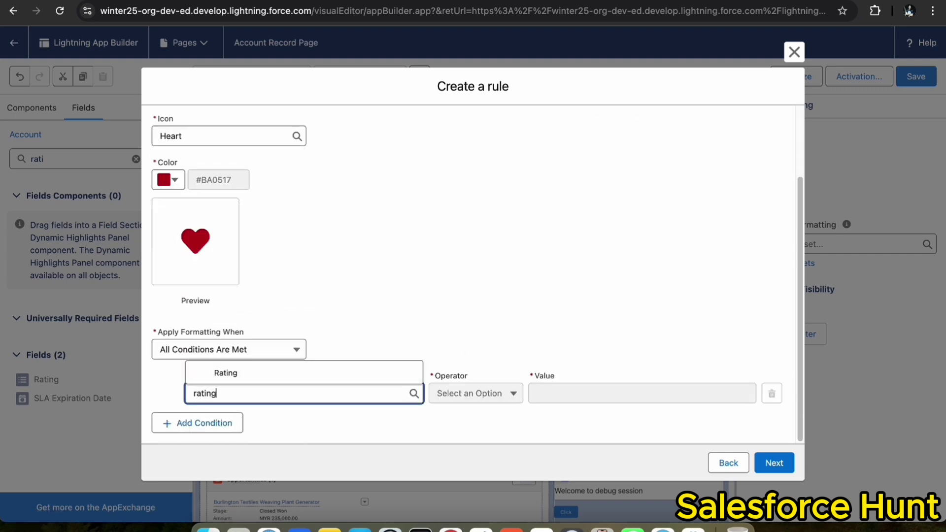
{"action": "left_click", "coordinate": [244, 367]}
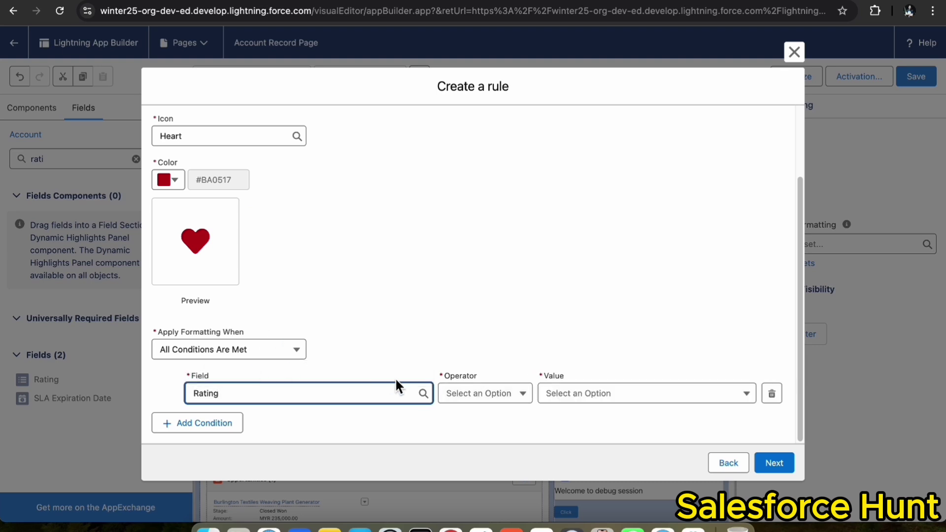
{"action": "left_click", "coordinate": [486, 393]}
{"action": "left_click", "coordinate": [495, 421]}
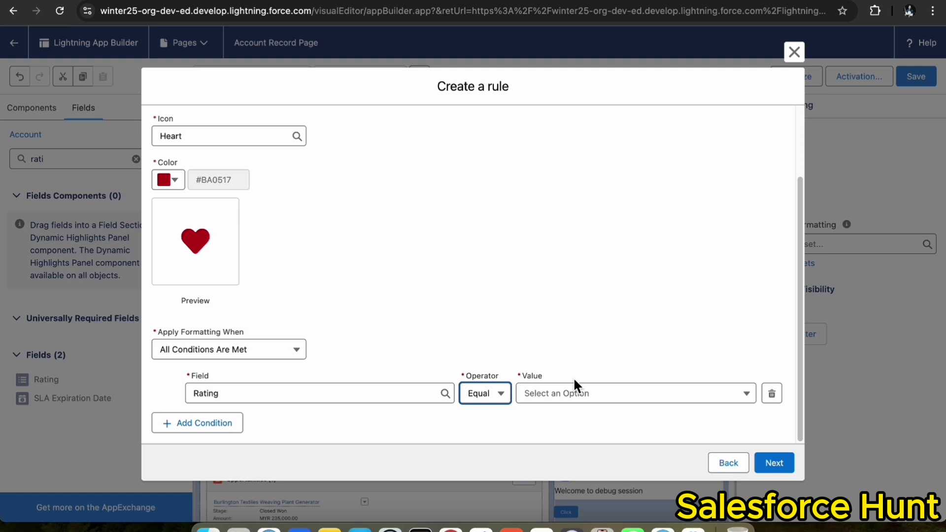
{"action": "left_click", "coordinate": [574, 393]}
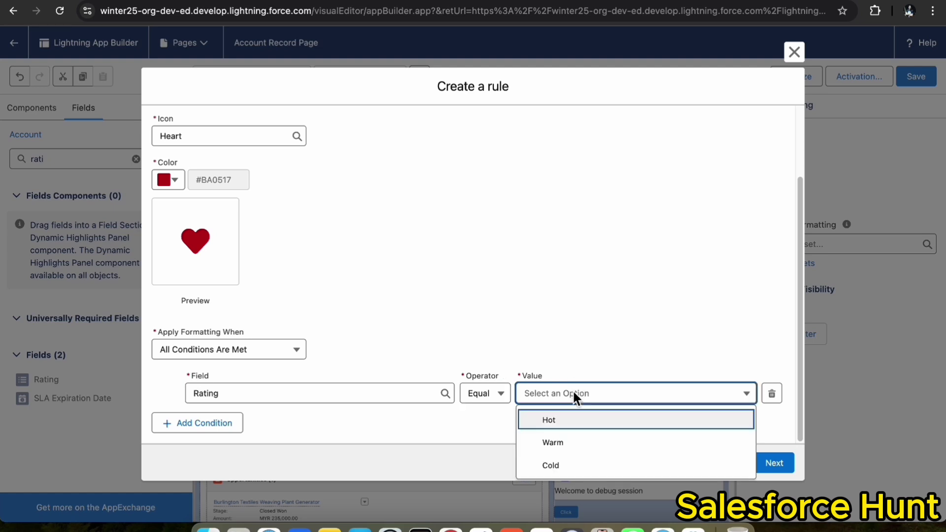
{"action": "left_click", "coordinate": [584, 421]}
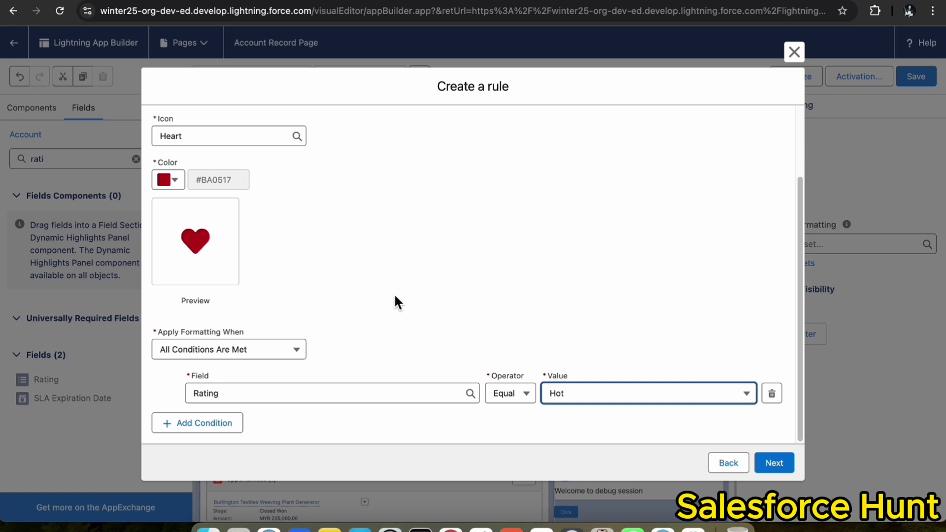
{"action": "left_click", "coordinate": [786, 466]}
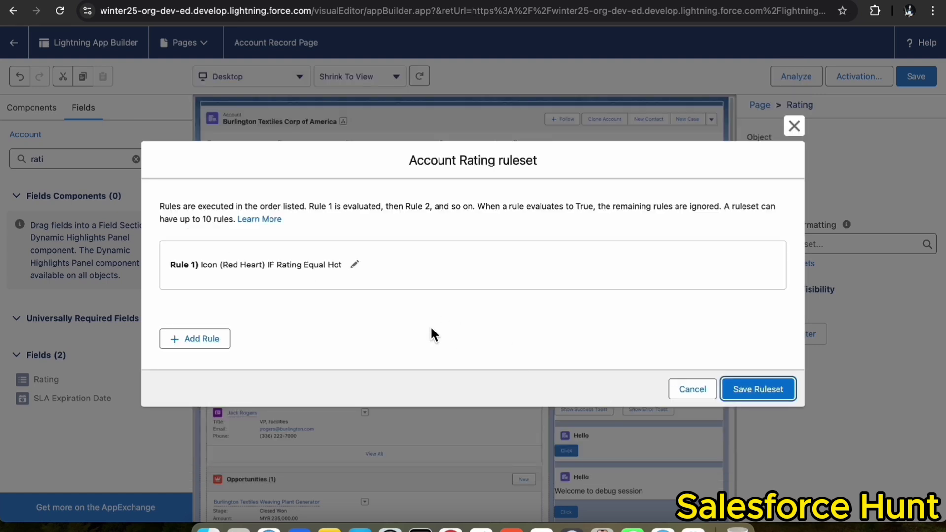
- Add a second rule to the ruleset with a Heart icon colored orange, #DD7A01
{"action": "left_click", "coordinate": [189, 344]}
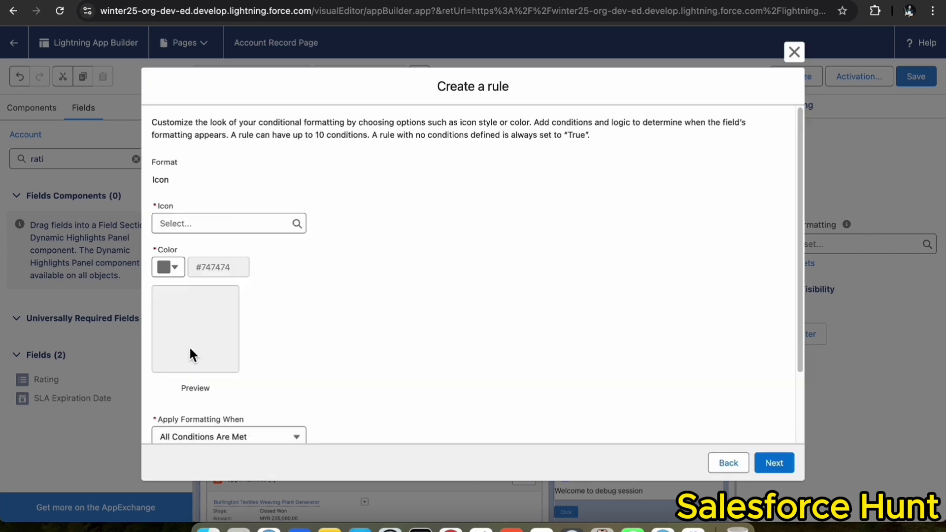
{"action": "left_click", "coordinate": [196, 228]}
{"action": "scroll", "coordinate": [220, 384], "scroll_direction": "down", "scroll_amount": 10}
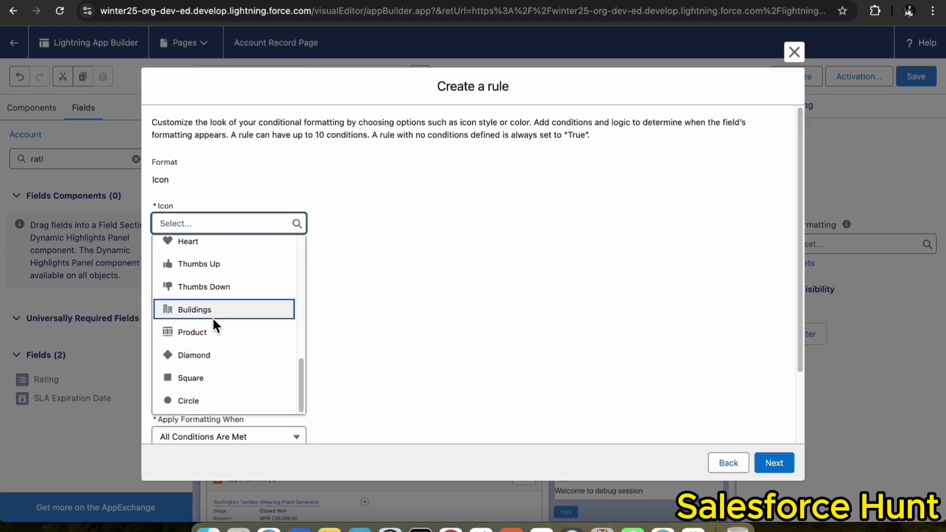
{"action": "left_click", "coordinate": [212, 244]}
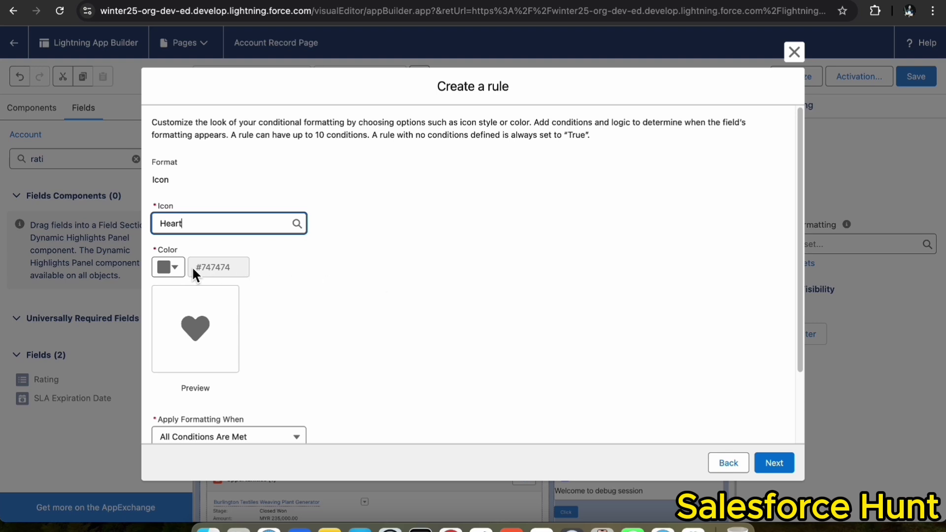
{"action": "left_click", "coordinate": [171, 266]}
{"action": "left_click", "coordinate": [235, 298]}
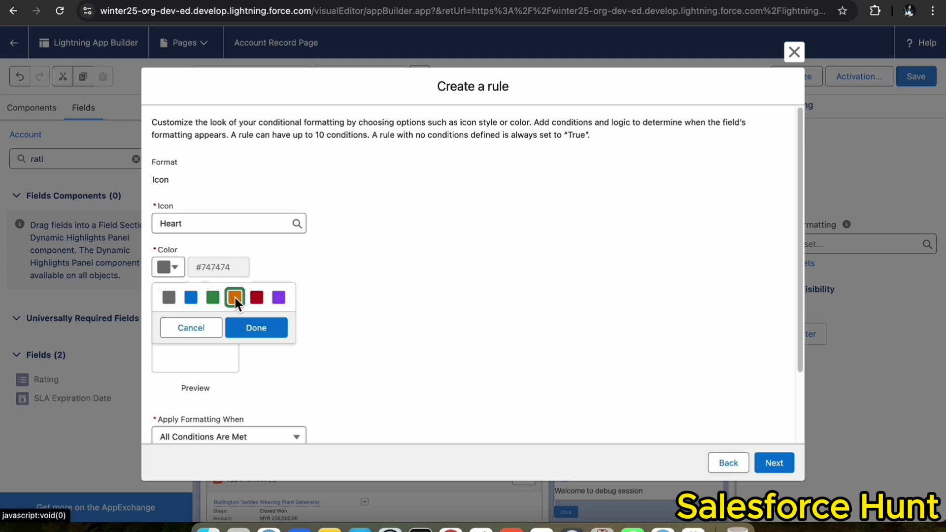
{"action": "left_click", "coordinate": [250, 330]}
- Make the orange heart rule apply when Rating equals Warm, and finish the second rule
{"action": "scroll", "coordinate": [357, 353], "scroll_direction": "down", "scroll_amount": 2}
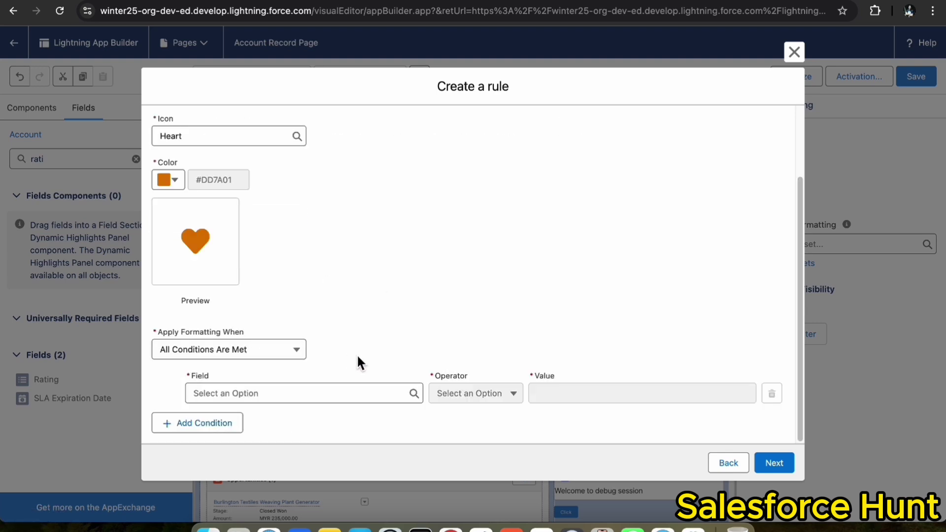
{"action": "left_click", "coordinate": [325, 394]}
{"action": "type", "text": "rating"}
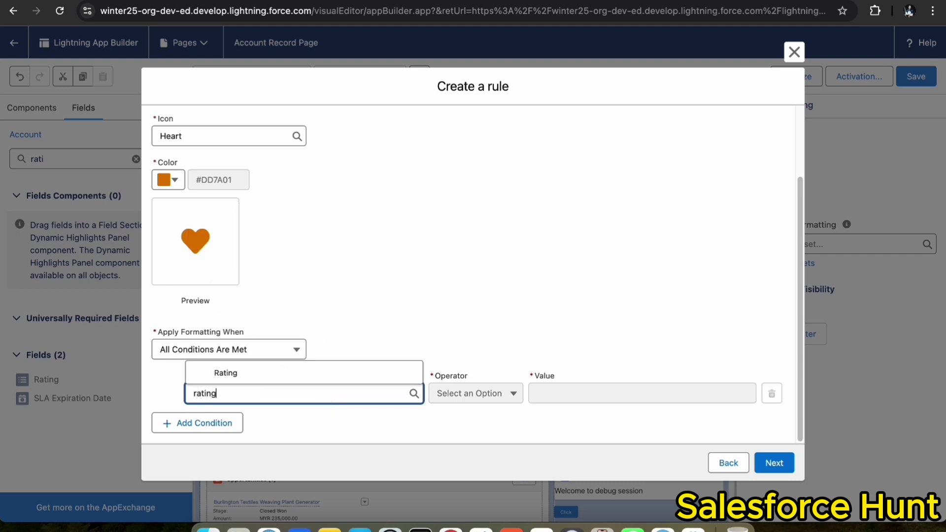
{"action": "left_click", "coordinate": [310, 365]}
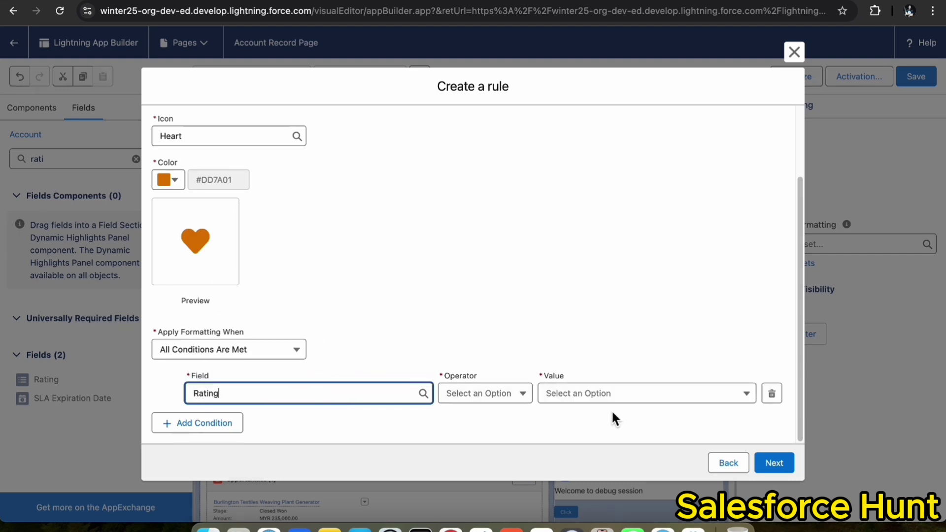
{"action": "left_click", "coordinate": [512, 396]}
{"action": "left_click", "coordinate": [496, 419]}
{"action": "left_click", "coordinate": [571, 394]}
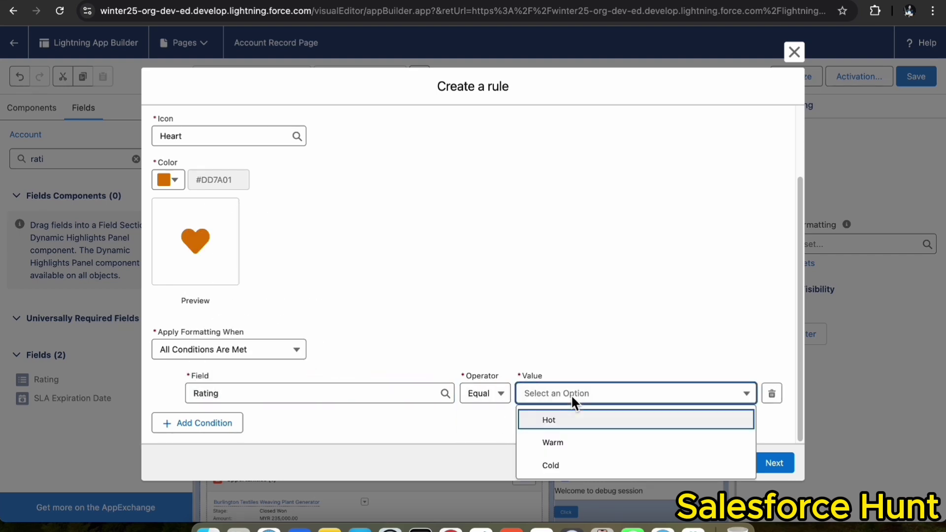
{"action": "left_click", "coordinate": [581, 443]}
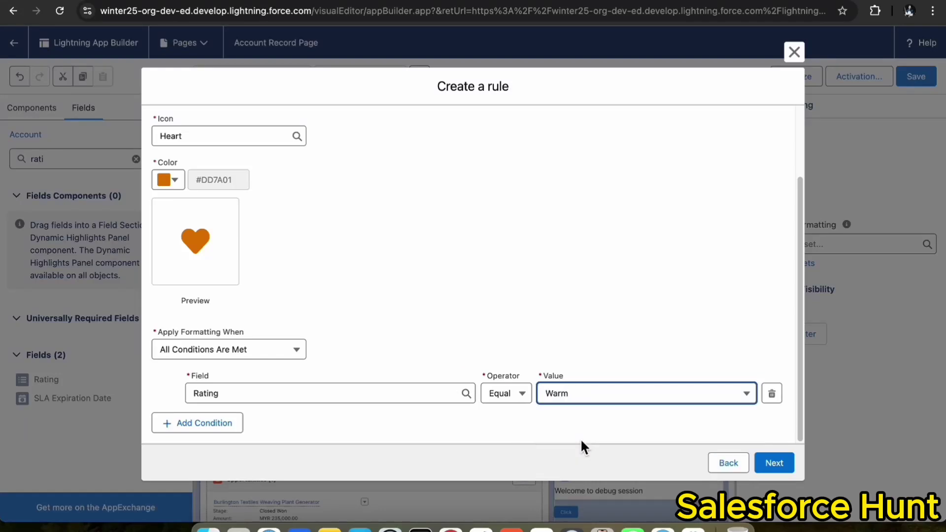
{"action": "left_click", "coordinate": [768, 461]}
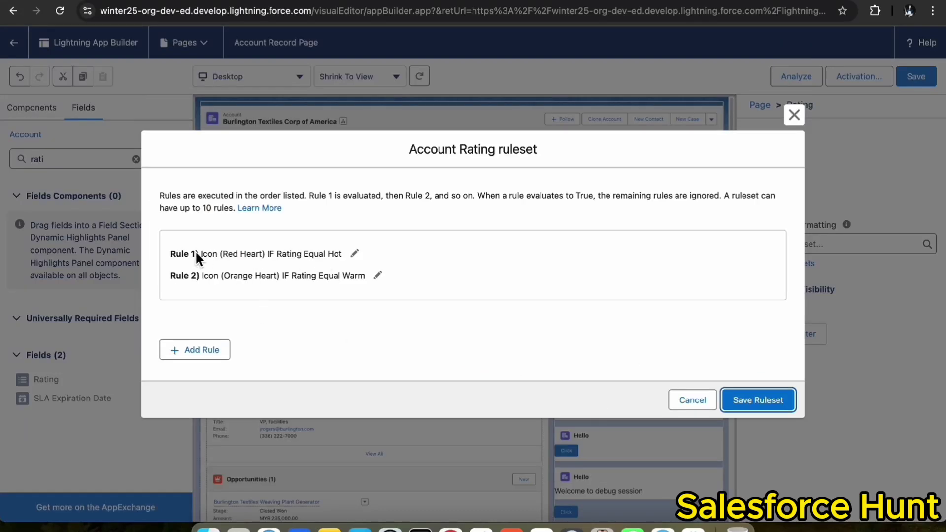
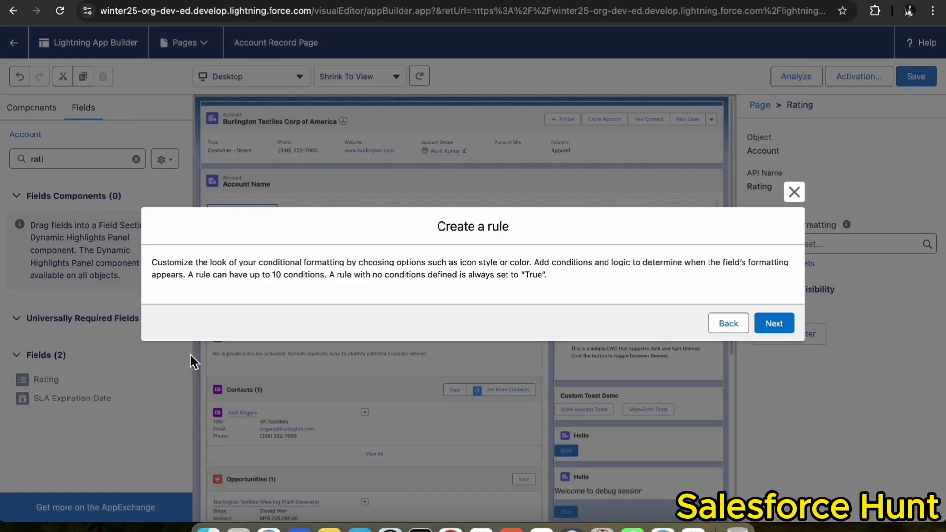
- Give the third rule a Heart icon colored green, #2E844A
{"action": "left_click", "coordinate": [176, 226]}
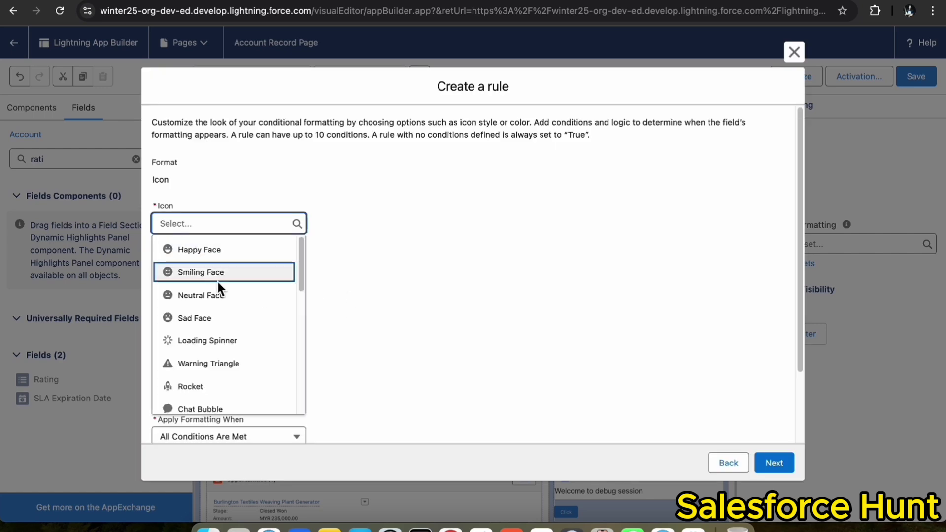
{"action": "scroll", "coordinate": [224, 325], "scroll_direction": "down", "scroll_amount": 5}
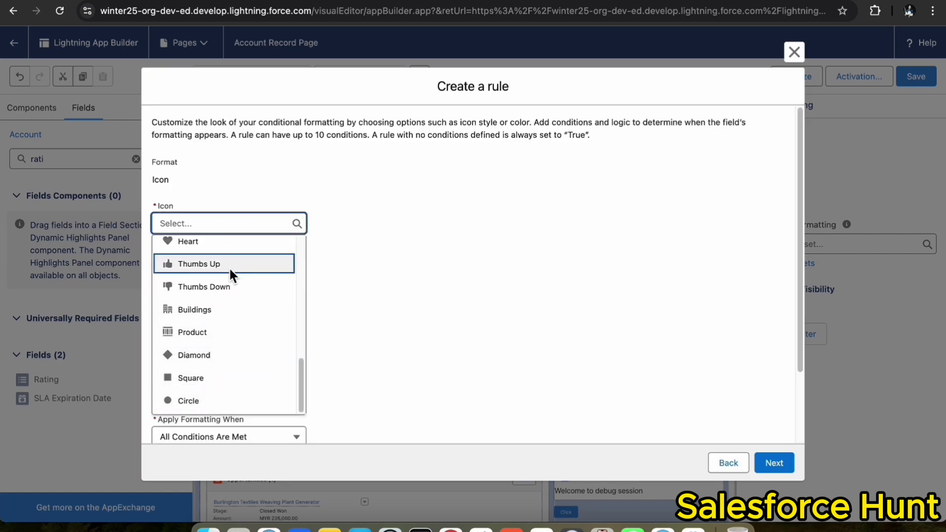
{"action": "left_click", "coordinate": [222, 247]}
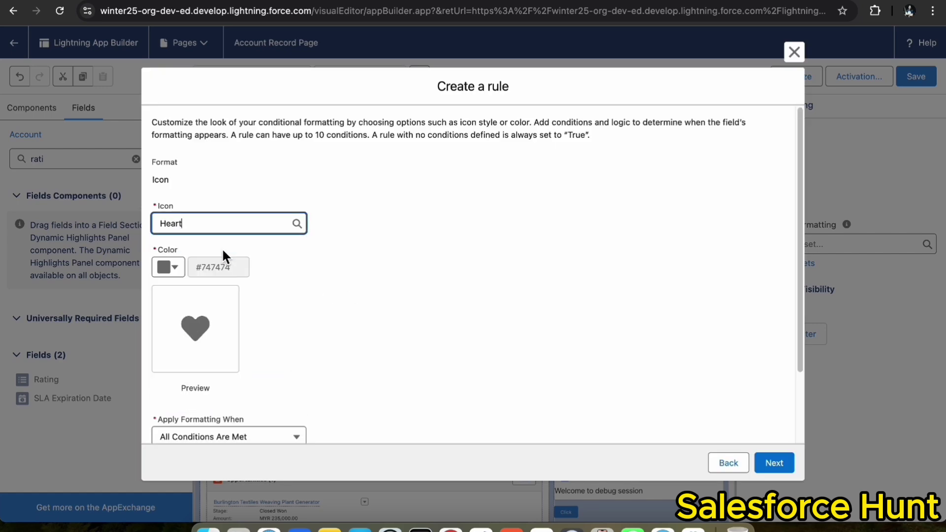
{"action": "left_click", "coordinate": [173, 271]}
{"action": "left_click", "coordinate": [256, 301]}
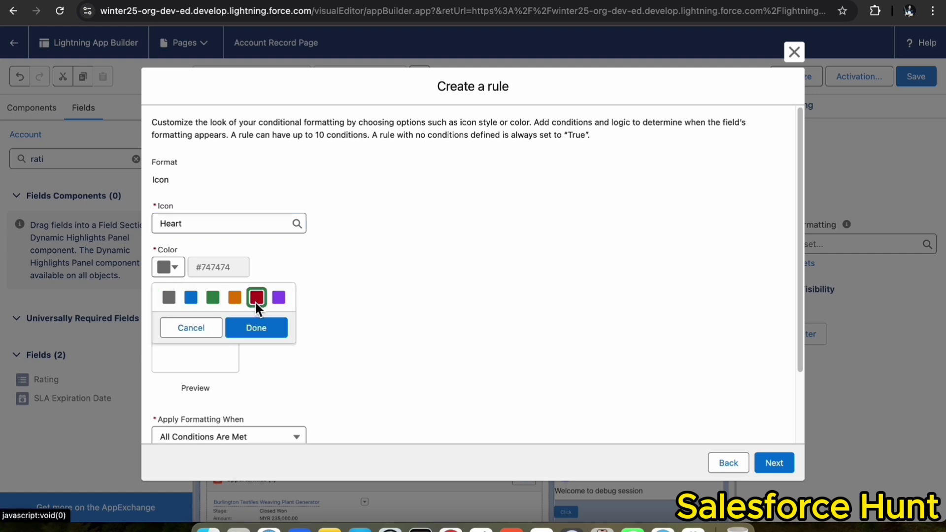
{"action": "left_click", "coordinate": [216, 299]}
{"action": "left_click", "coordinate": [242, 325]}
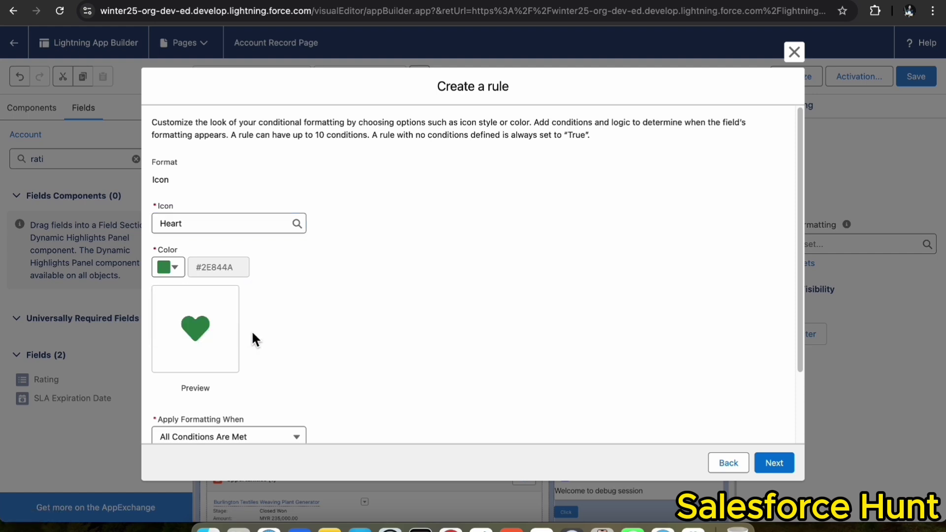
- Make the green heart rule apply when Rating equals Cold, and finish the third rule
{"action": "scroll", "coordinate": [246, 436], "scroll_direction": "down", "scroll_amount": 3}
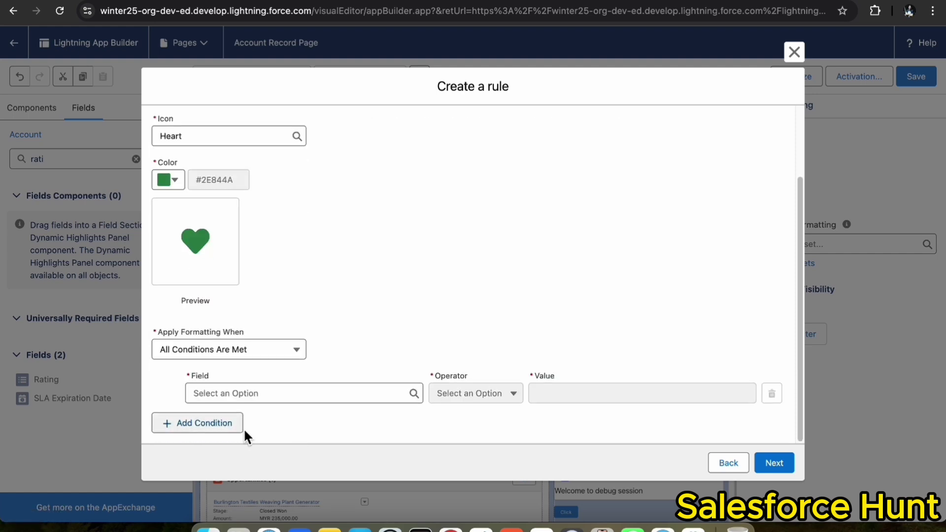
{"action": "left_click", "coordinate": [318, 393]}
{"action": "type", "text": "rati"}
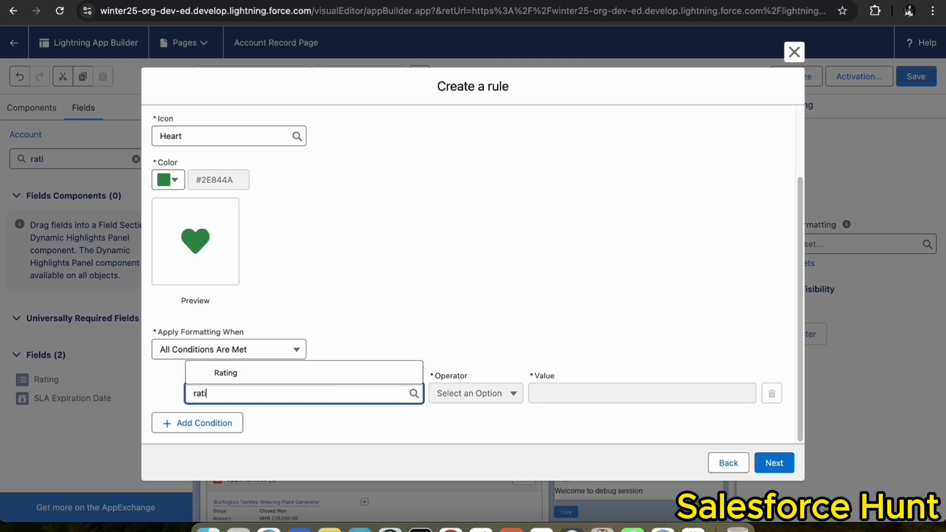
{"action": "left_click", "coordinate": [329, 372]}
{"action": "left_click", "coordinate": [490, 396]}
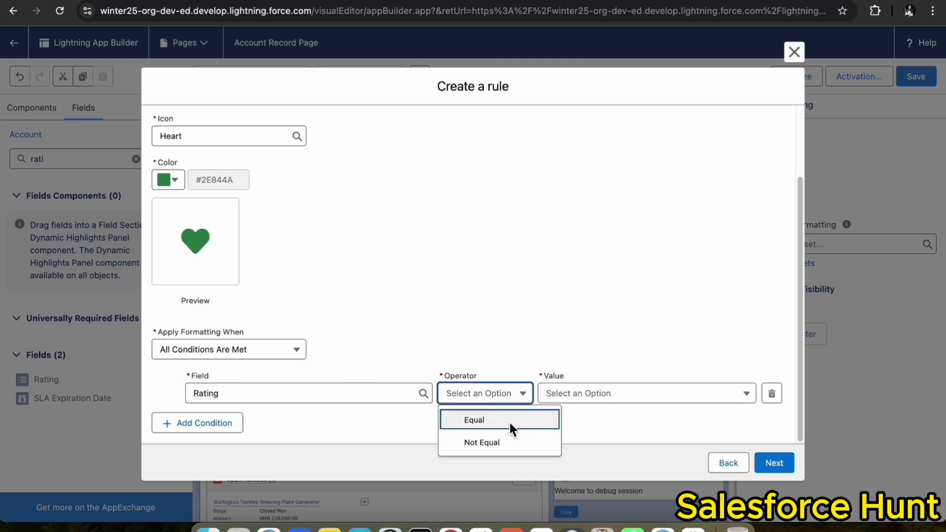
{"action": "left_click", "coordinate": [509, 424]}
{"action": "left_click", "coordinate": [580, 401]}
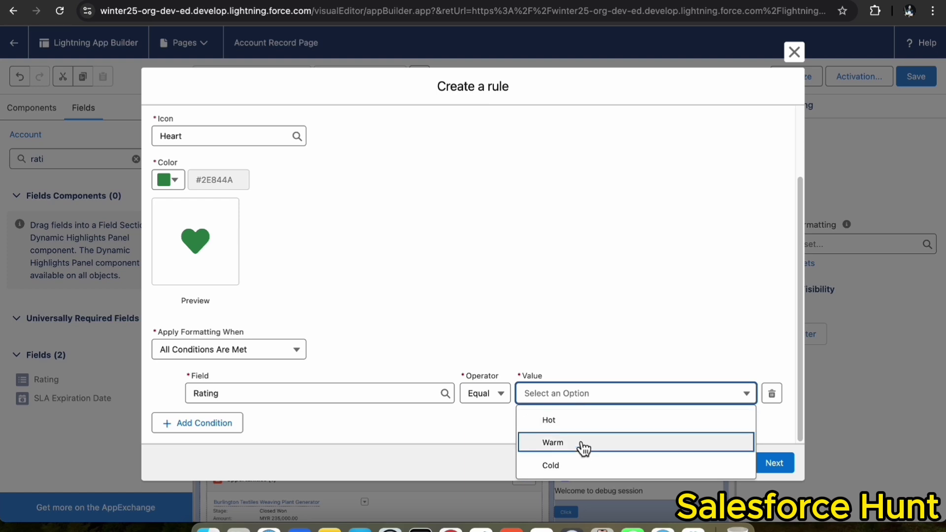
{"action": "left_click", "coordinate": [581, 467]}
{"action": "left_click", "coordinate": [783, 462]}
- Save the Account Rating ruleset to the Rating field and save the account record page
{"action": "left_click", "coordinate": [750, 414]}
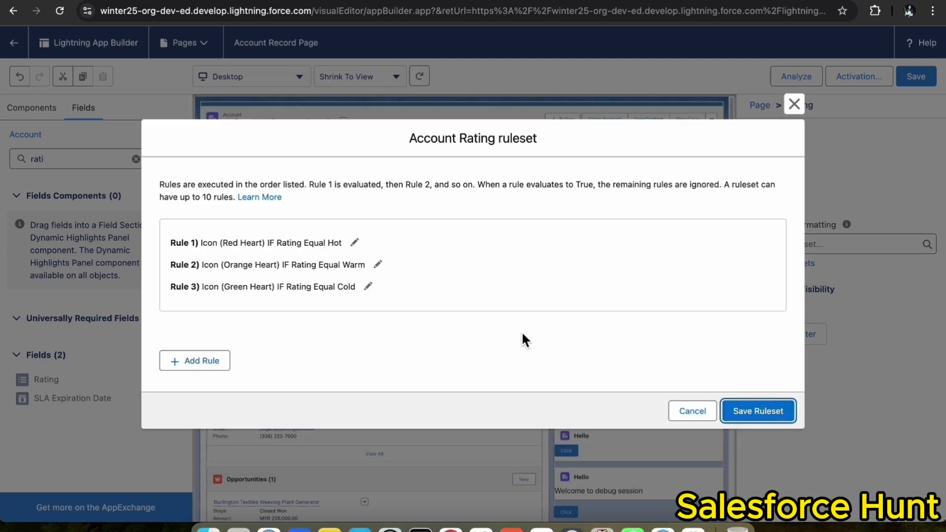
{"action": "mouse_move", "coordinate": [521, 331]}
{"action": "left_mouse_down"}
{"action": "mouse_move", "coordinate": [421, 309]}
{"action": "mouse_move", "coordinate": [388, 283]}
{"action": "left_mouse_up"}
{"action": "left_click", "coordinate": [782, 238]}
{"action": "left_click", "coordinate": [786, 419]}
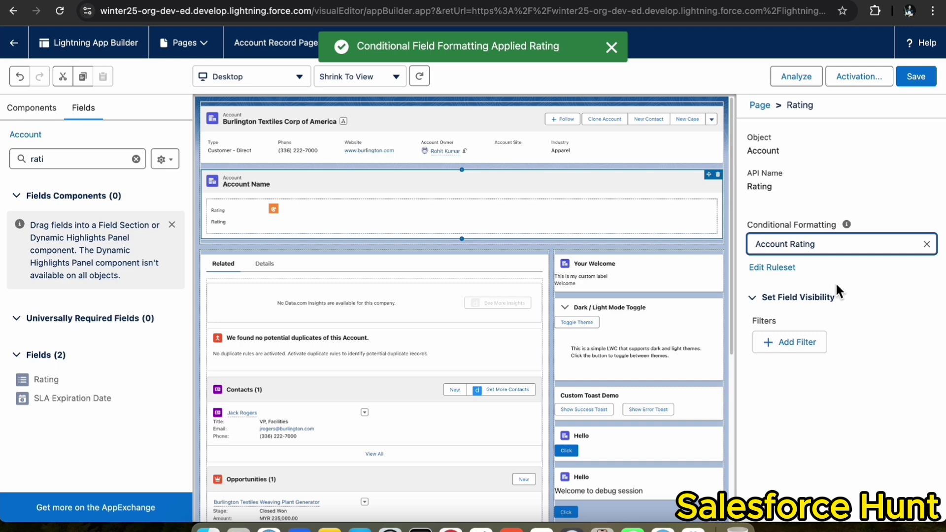
{"action": "left_click", "coordinate": [920, 79]}
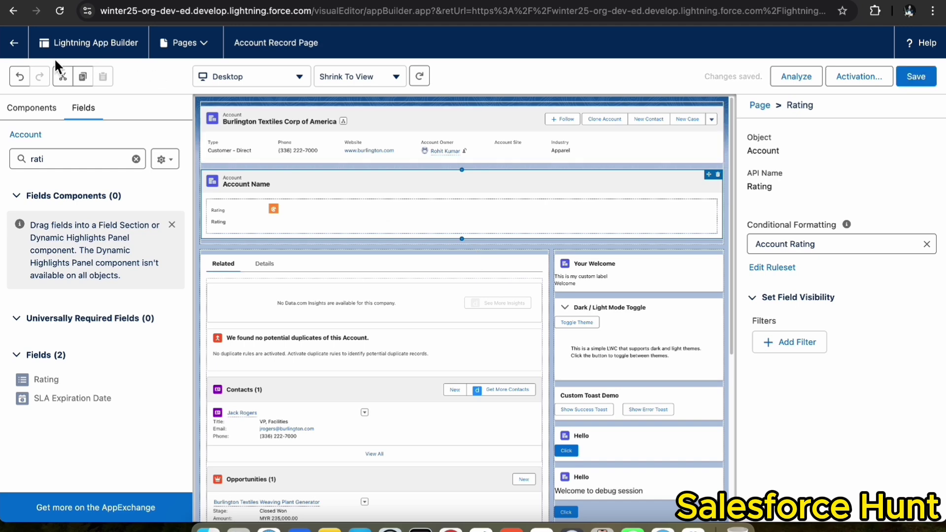
- Return to the Burlington Textiles account record and save its Rating as Hot in the record details
{"action": "left_click", "coordinate": [20, 43]}
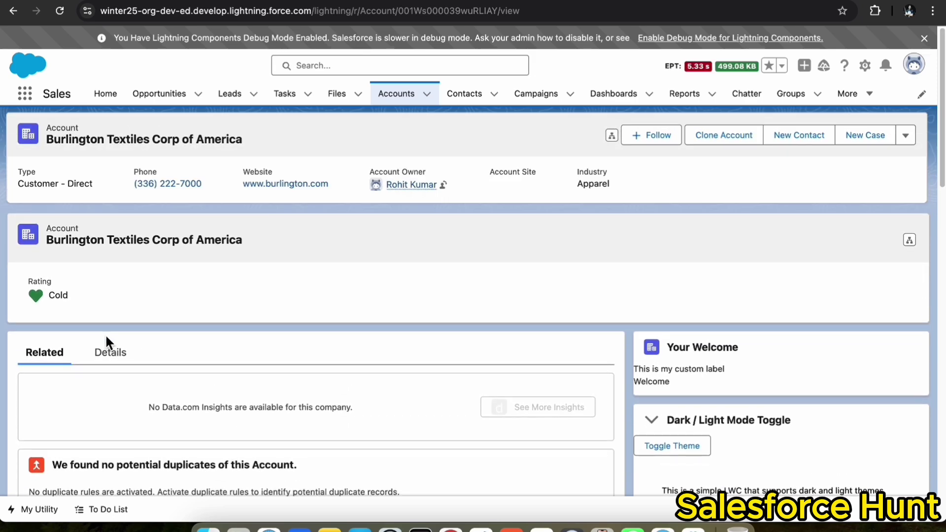
{"action": "left_click", "coordinate": [109, 352]}
{"action": "scroll", "coordinate": [224, 295], "scroll_direction": "down", "scroll_amount": 2}
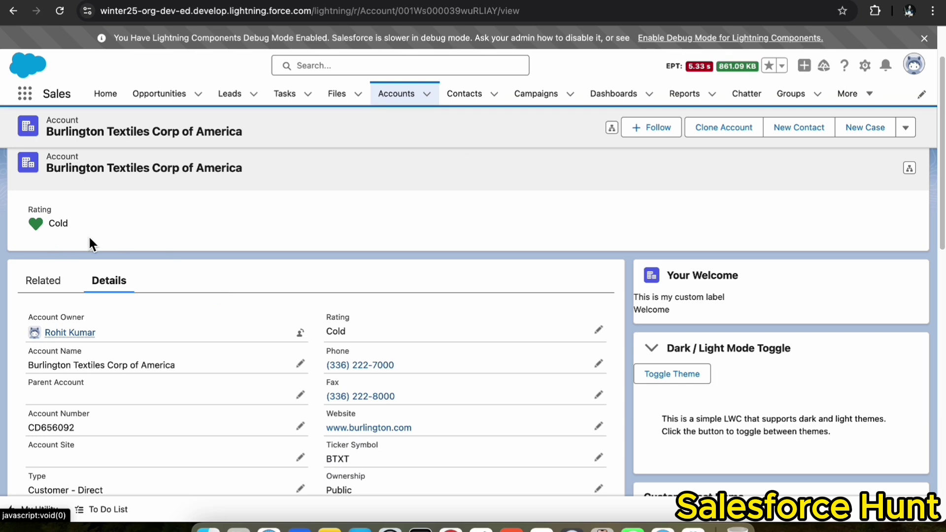
{"action": "left_click", "coordinate": [596, 329]}
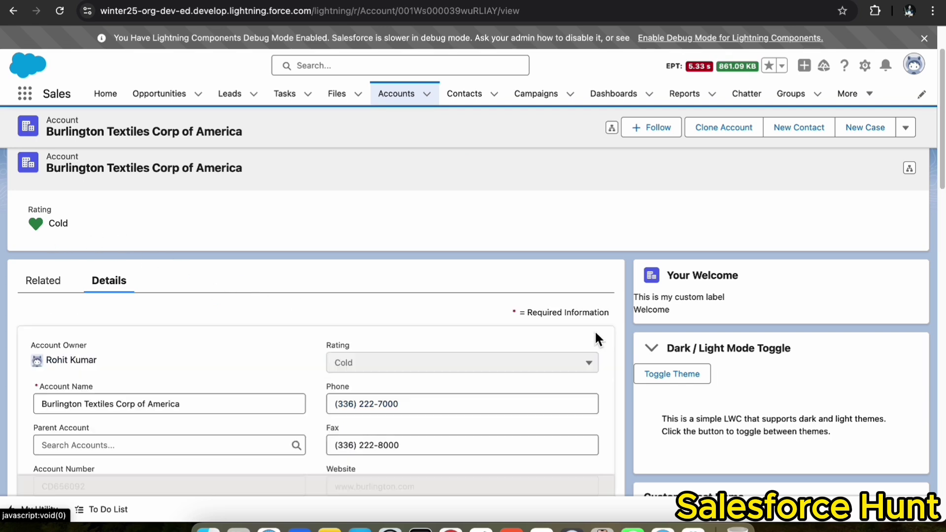
{"action": "left_click", "coordinate": [427, 367]}
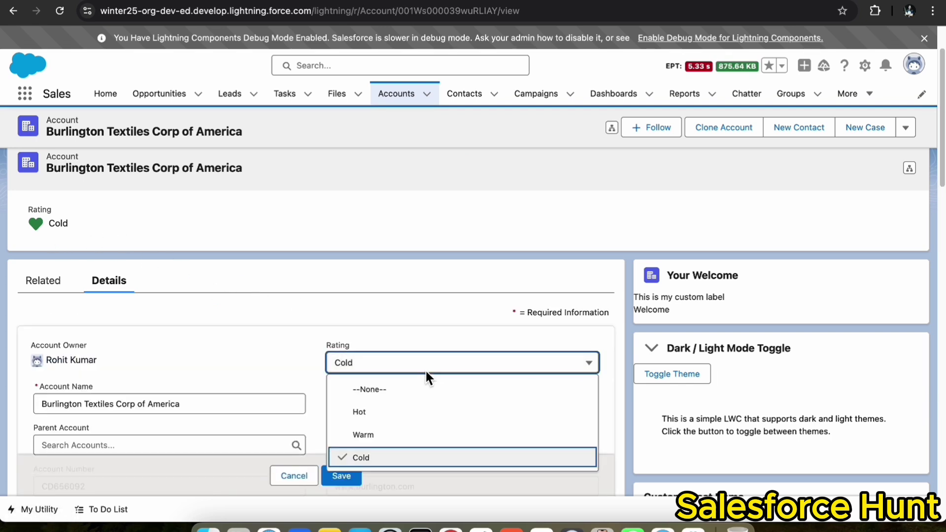
{"action": "left_click", "coordinate": [389, 416]}
{"action": "left_click", "coordinate": [349, 484]}
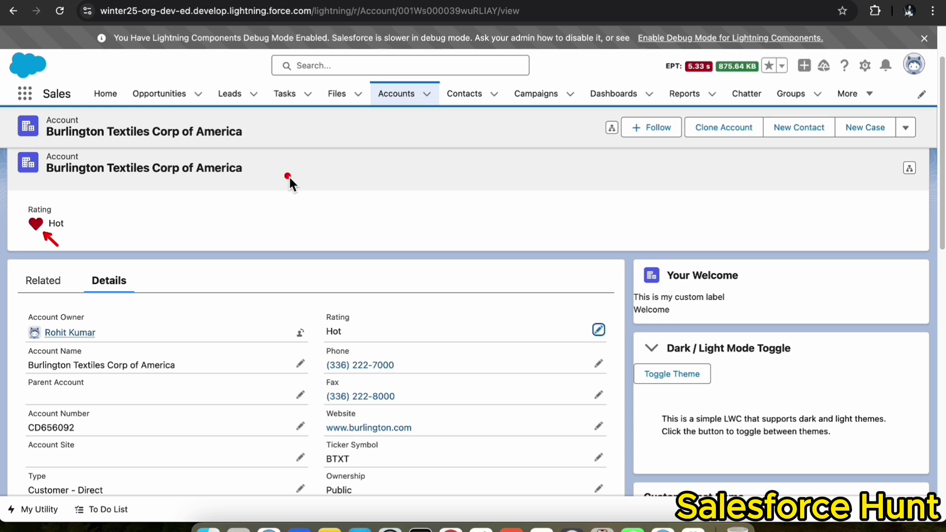
- Change the Burlington Textiles account's Rating to Warm and save the record
{"action": "left_click", "coordinate": [599, 330]}
{"action": "left_click", "coordinate": [414, 368]}
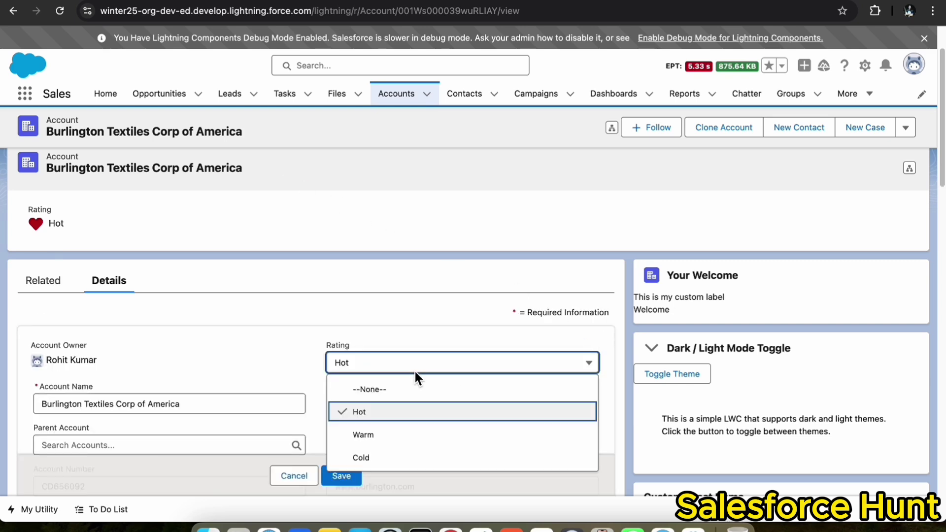
{"action": "left_click", "coordinate": [394, 440]}
{"action": "left_click", "coordinate": [343, 476]}
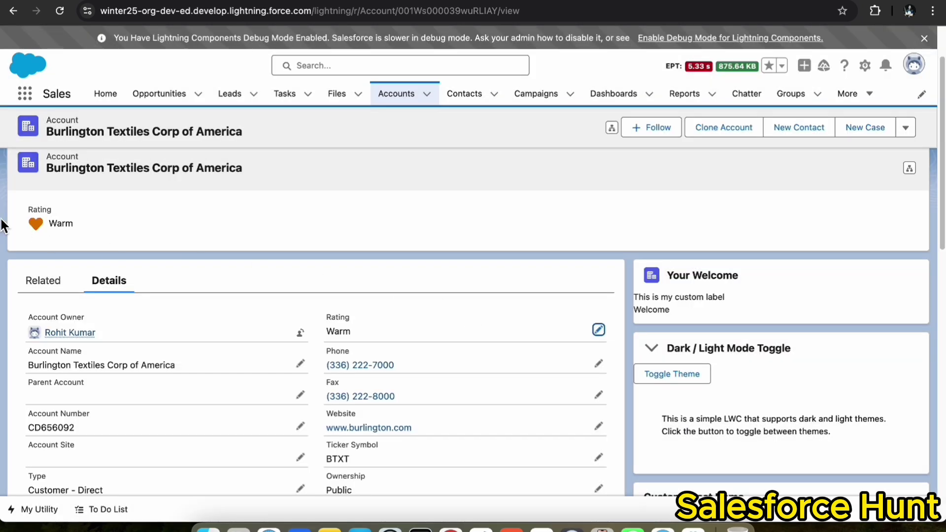
{"action": "scroll", "coordinate": [296, 192], "scroll_direction": "up", "scroll_amount": 2}
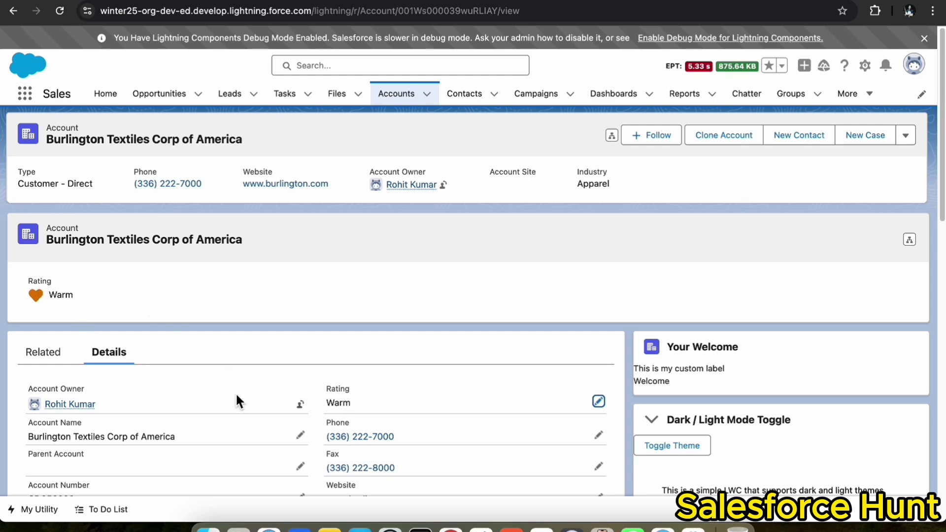
- Open the account record page for editing and select the Record Detail component that holds the Details content
{"action": "scroll", "coordinate": [400, 397], "scroll_direction": "down", "scroll_amount": 3}
{"action": "scroll", "coordinate": [400, 398], "scroll_direction": "up", "scroll_amount": 3}
{"action": "left_click", "coordinate": [868, 64]}
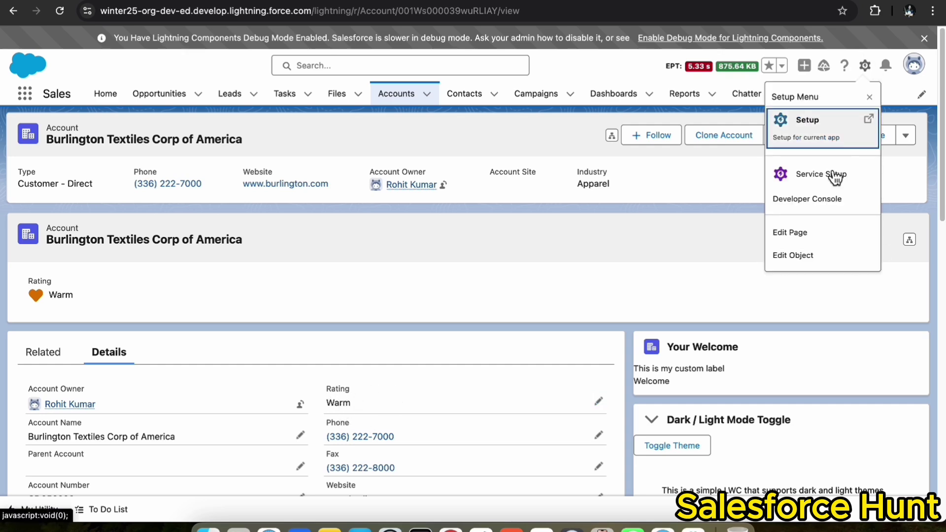
{"action": "left_click", "coordinate": [803, 230]}
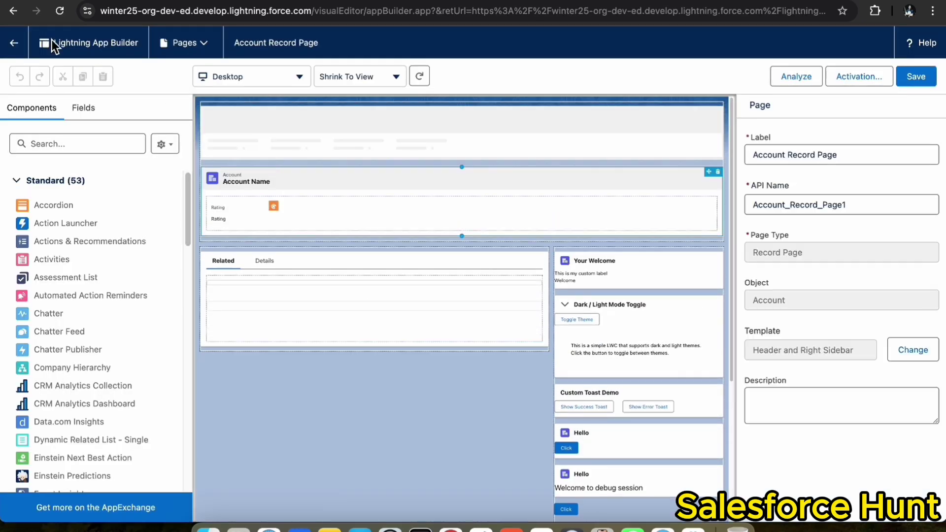
{"action": "left_click", "coordinate": [81, 110]}
{"action": "left_click", "coordinate": [317, 273]}
{"action": "left_click", "coordinate": [405, 306]}
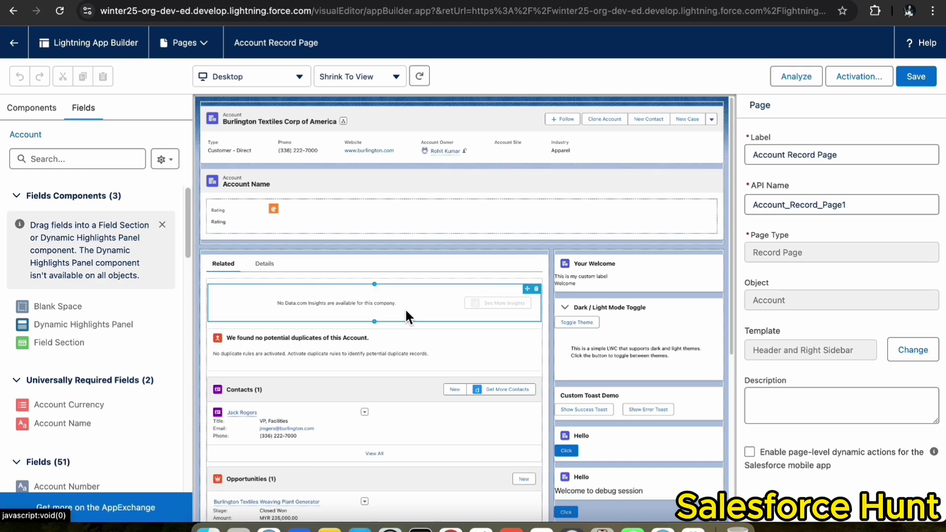
{"action": "left_click", "coordinate": [268, 264]}
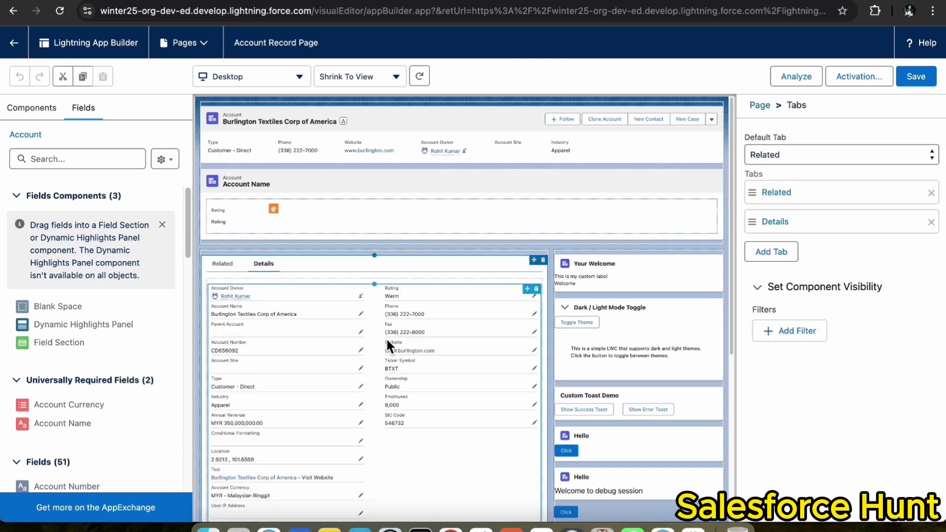
{"action": "left_click", "coordinate": [441, 340]}
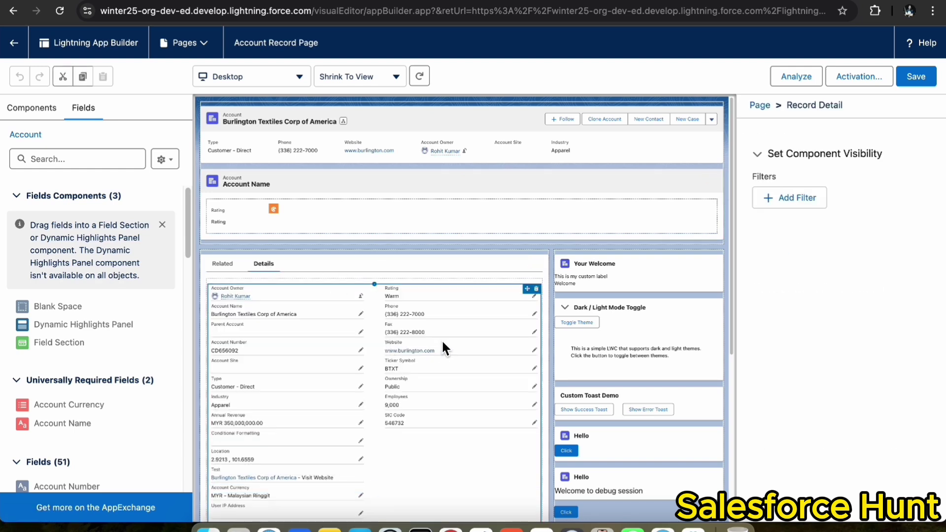
{"action": "scroll", "coordinate": [325, 323], "scroll_direction": "down", "scroll_amount": 1}
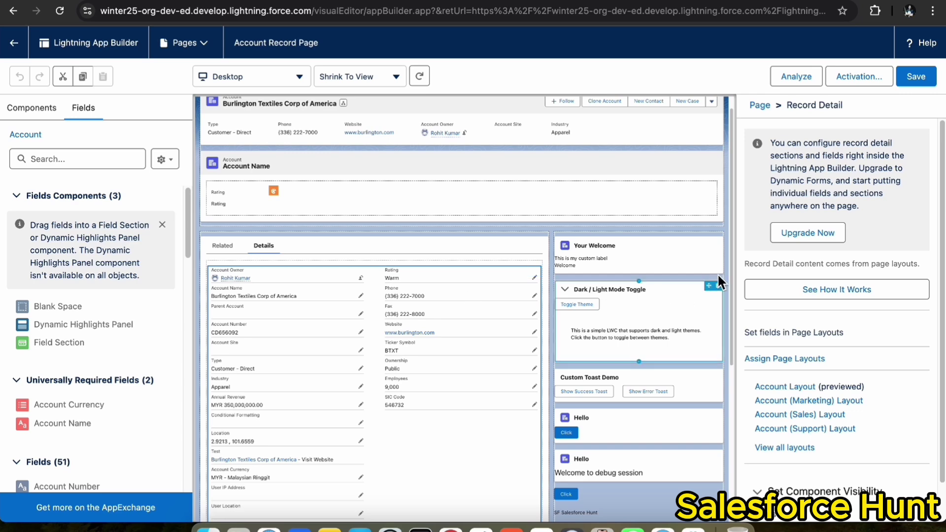
- Upgrade the record details to Dynamic Forms from the Account Layout, migrating fields and sections into an Accordion component
{"action": "left_click", "coordinate": [822, 232]}
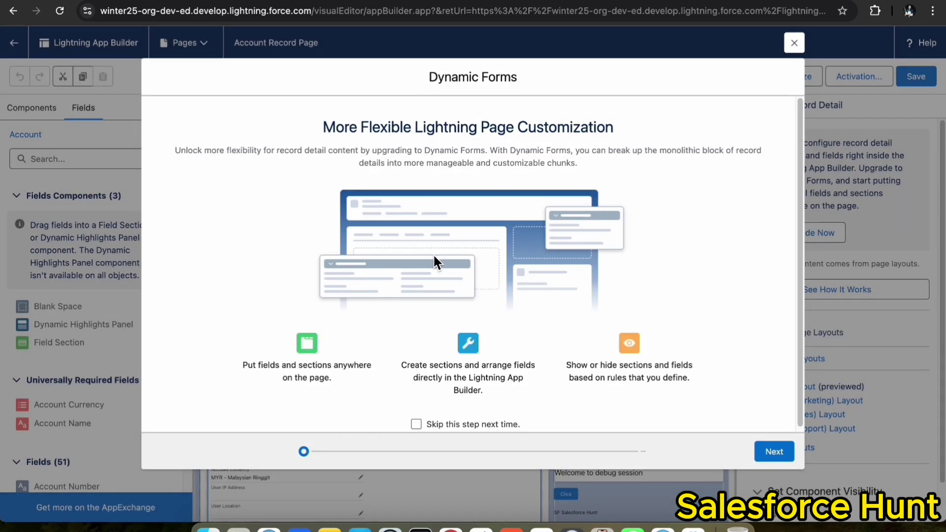
{"action": "left_click", "coordinate": [775, 451]}
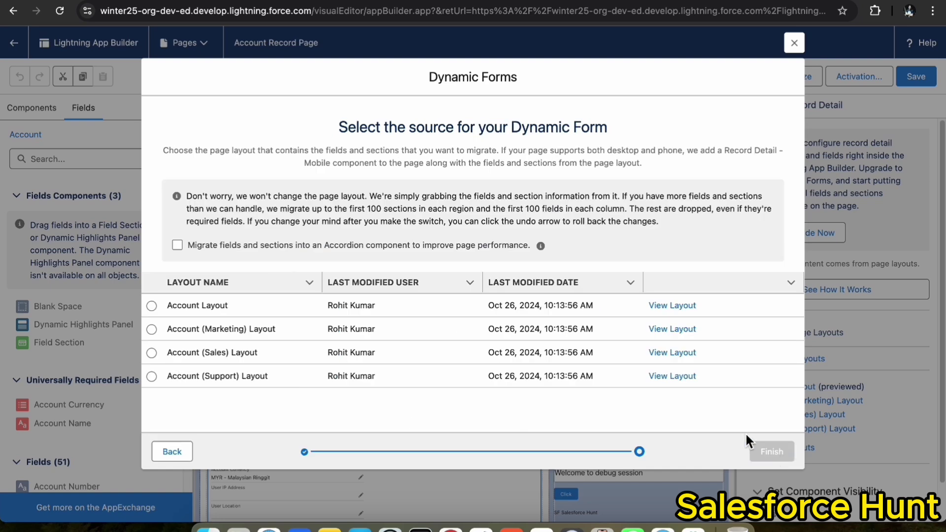
{"action": "left_click", "coordinate": [177, 244]}
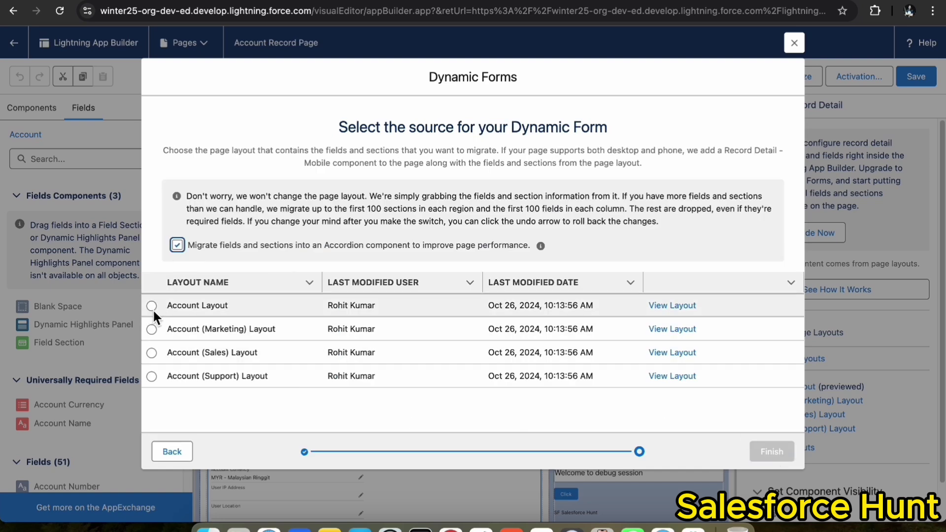
{"action": "left_click", "coordinate": [152, 306]}
{"action": "left_click", "coordinate": [776, 451]}
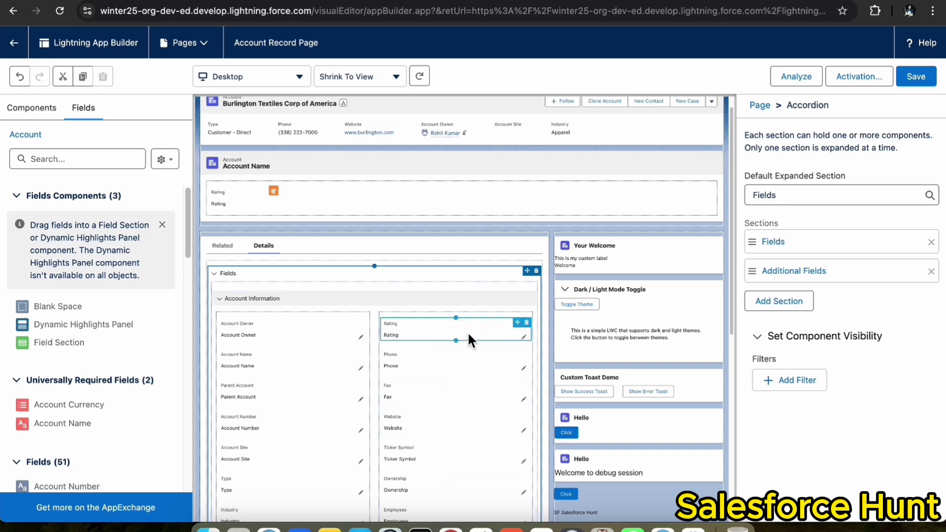
- Assign the Account Rating ruleset to the Rating field under Account Information and save the page
{"action": "left_click", "coordinate": [449, 334]}
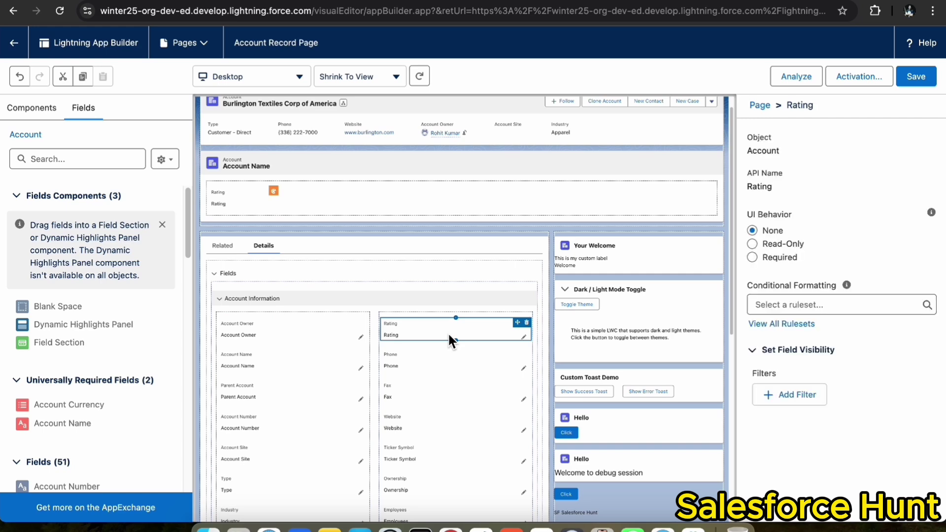
{"action": "left_click", "coordinate": [843, 303]}
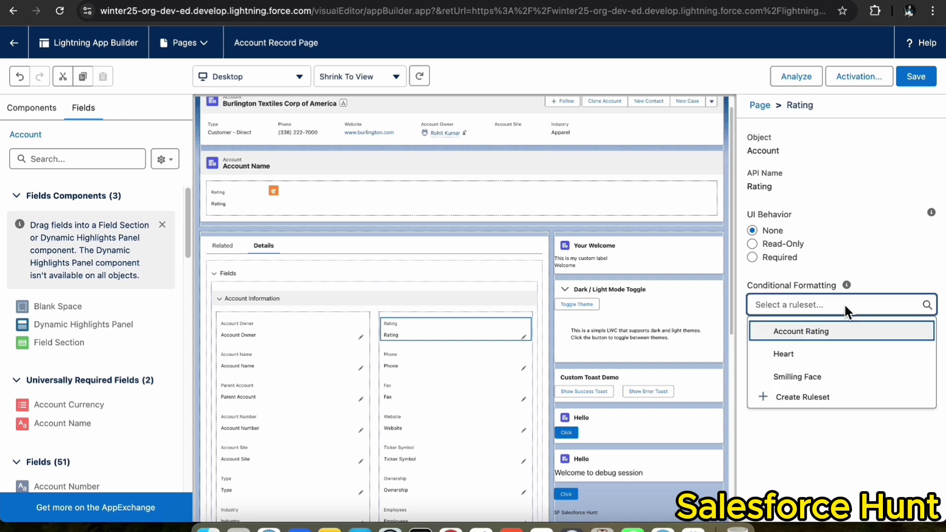
{"action": "left_click", "coordinate": [803, 332]}
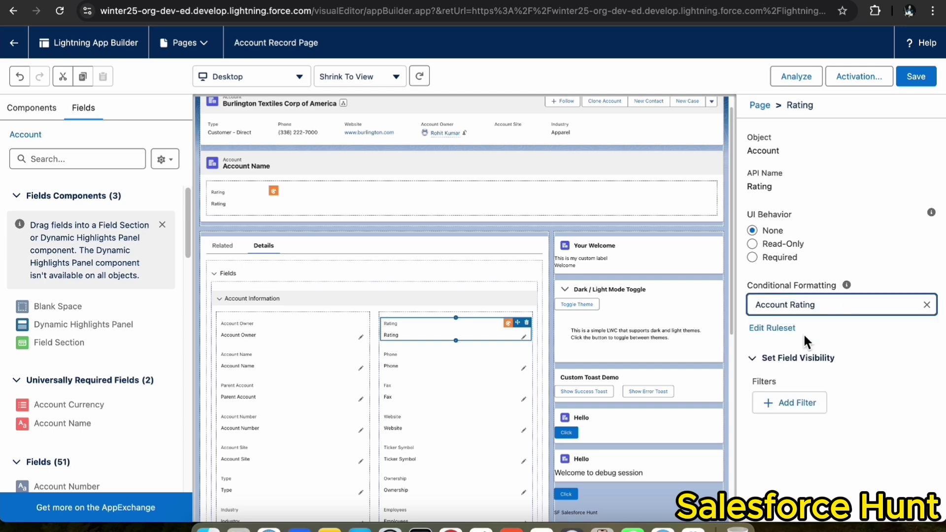
{"action": "left_click", "coordinate": [933, 80]}
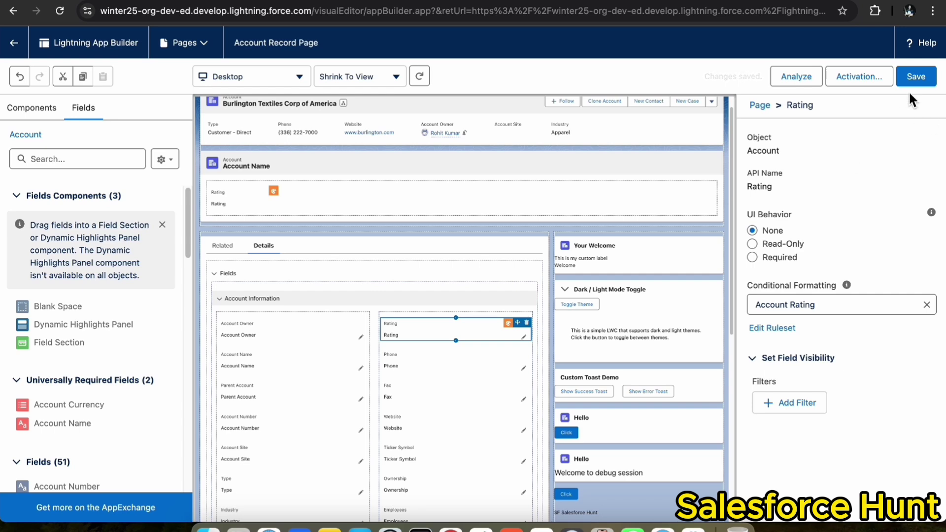
- Go back to the Burlington Textiles account record and save the Rating under Account Information as Hot
{"action": "left_click", "coordinate": [12, 43]}
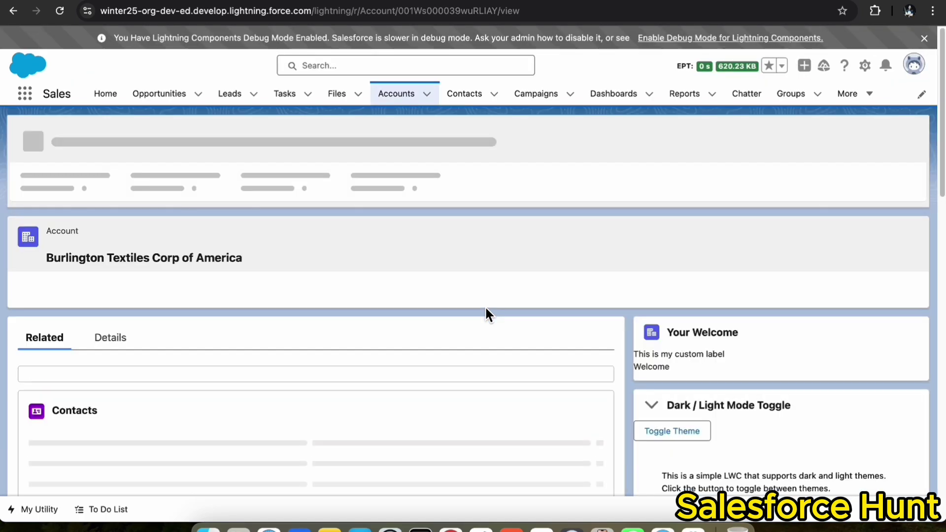
{"action": "left_click", "coordinate": [103, 351]}
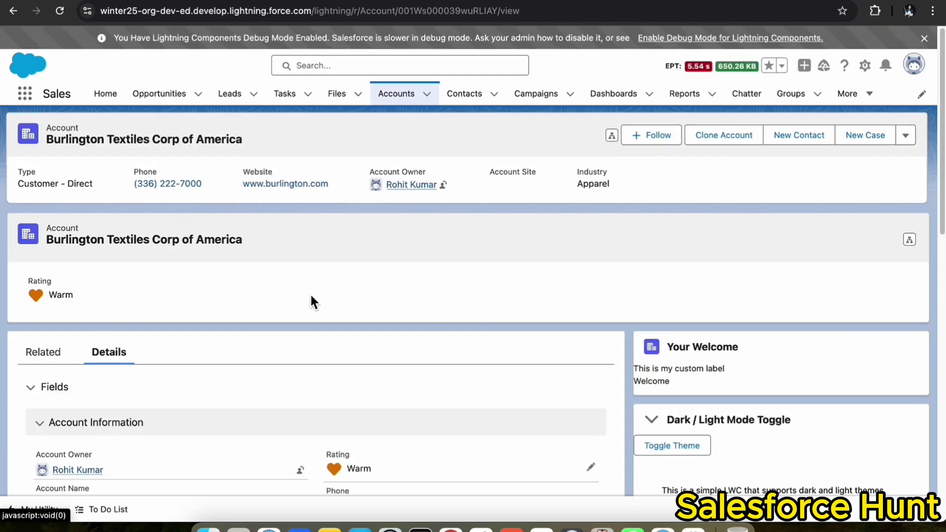
{"action": "scroll", "coordinate": [427, 279], "scroll_direction": "down", "scroll_amount": 2}
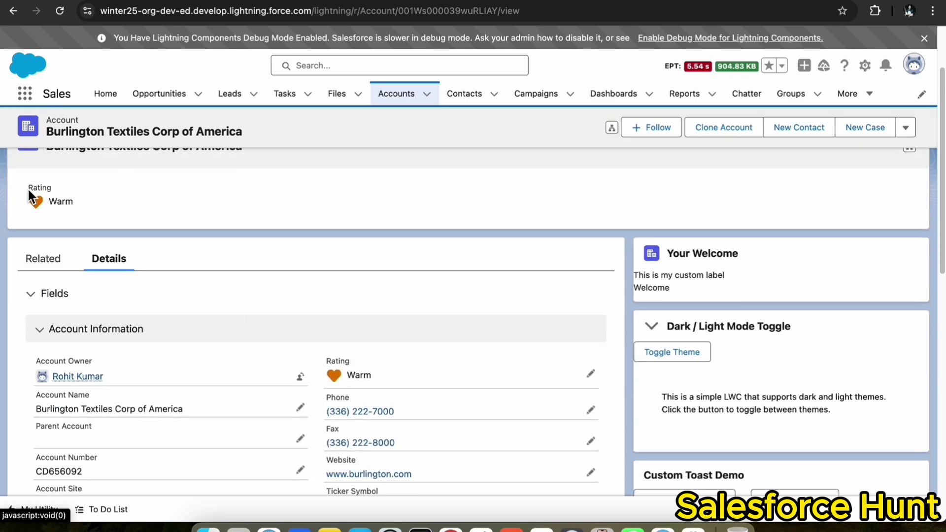
{"action": "left_click", "coordinate": [591, 374]}
{"action": "left_click", "coordinate": [483, 383]}
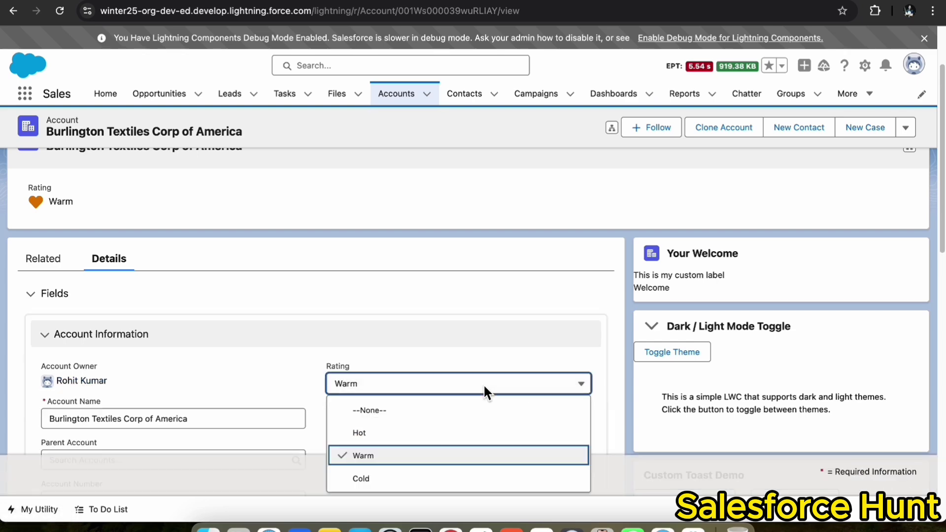
{"action": "left_click", "coordinate": [391, 433]}
{"action": "left_click", "coordinate": [495, 476]}
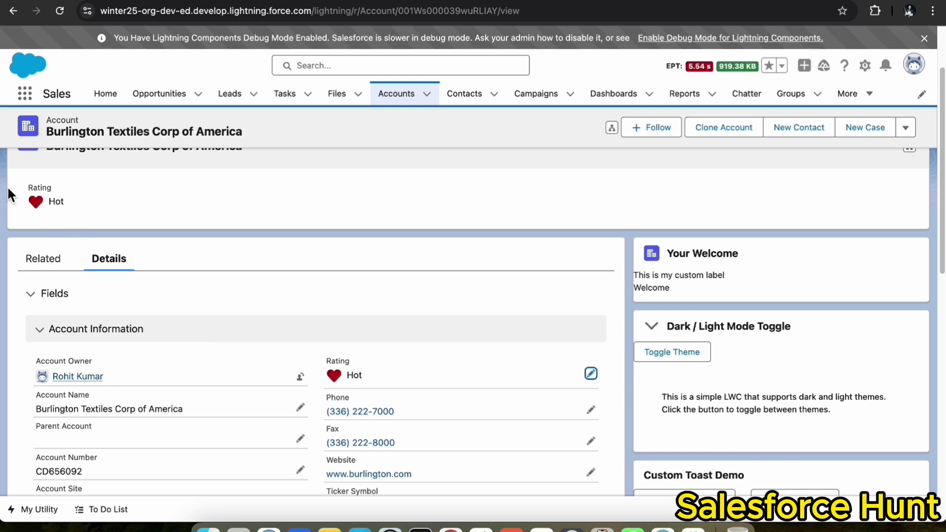
- Set the Rating under Account Information to Cold and save the account record
{"action": "left_click", "coordinate": [591, 375]}
{"action": "left_click", "coordinate": [466, 388]}
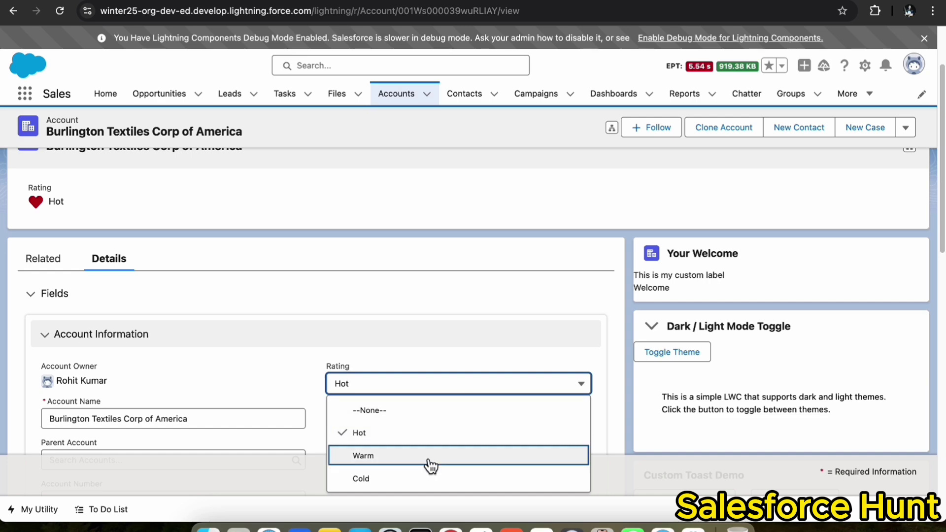
{"action": "left_click", "coordinate": [406, 486]}
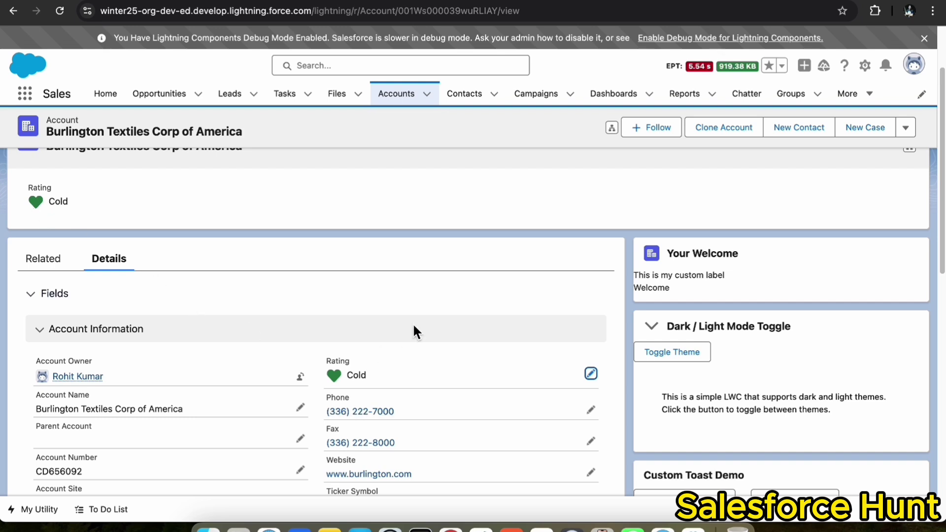
{"action": "scroll", "coordinate": [414, 329], "scroll_direction": "up", "scroll_amount": 2}
{"action": "scroll", "coordinate": [463, 276], "scroll_direction": "down", "scroll_amount": 1}
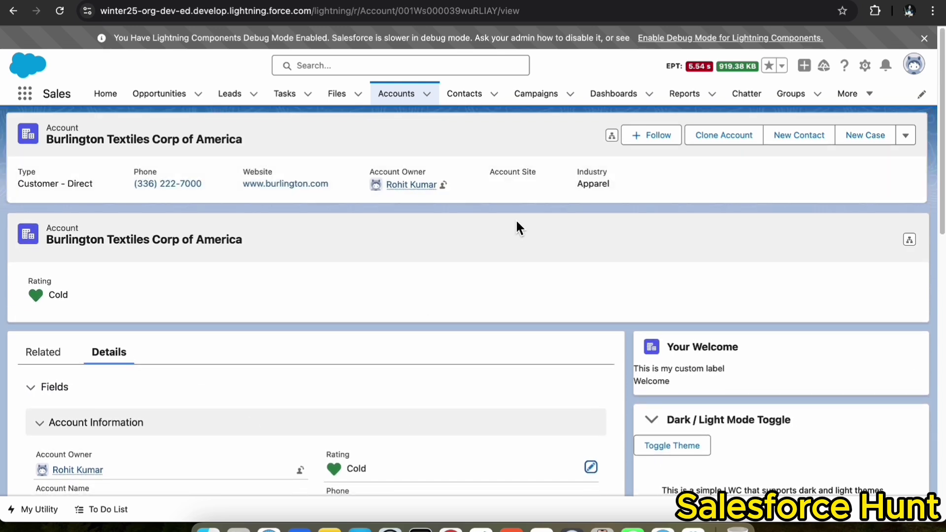